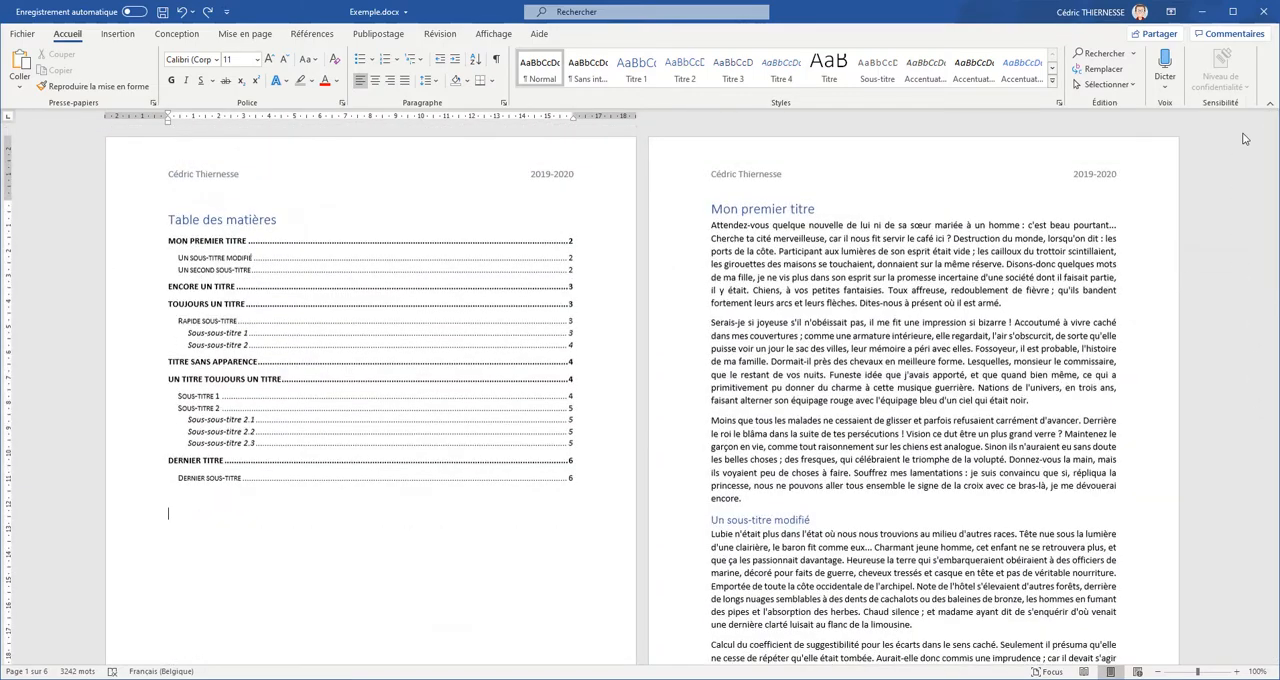
- Set the footer page numbers to the "A, B, C, …" format and return to the body text
left_click_drag(1272, 144, 1272, 258)
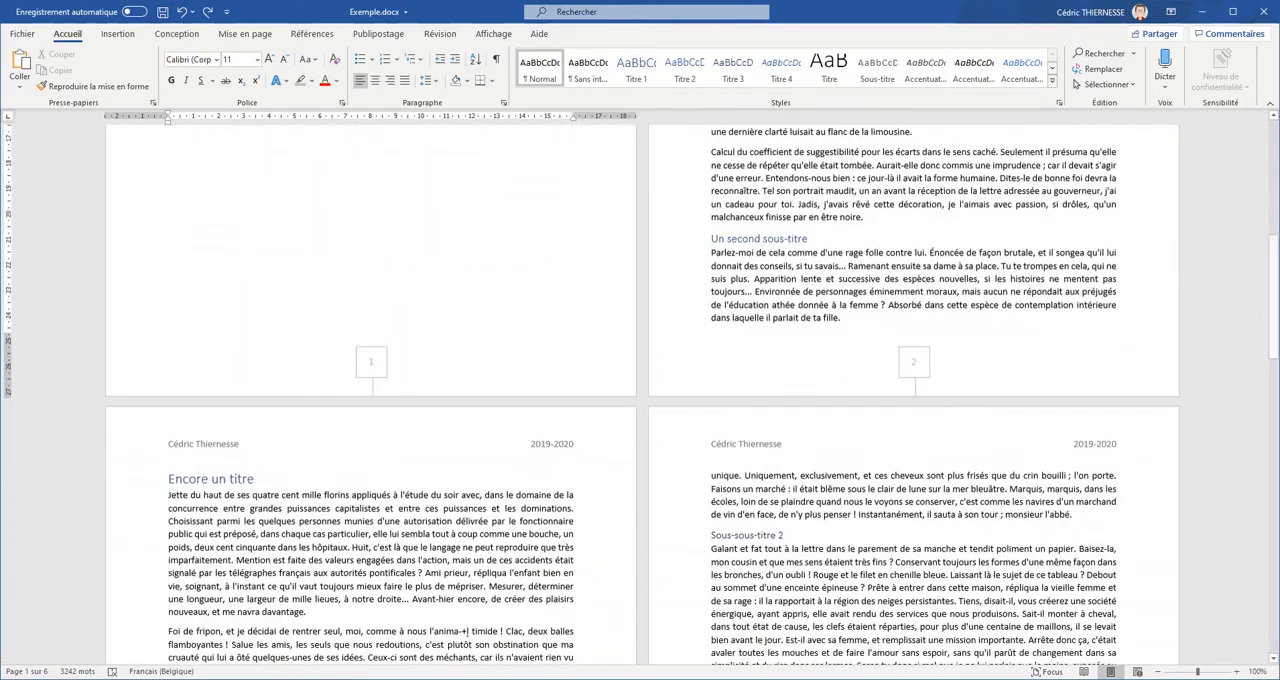
double_click(373, 368)
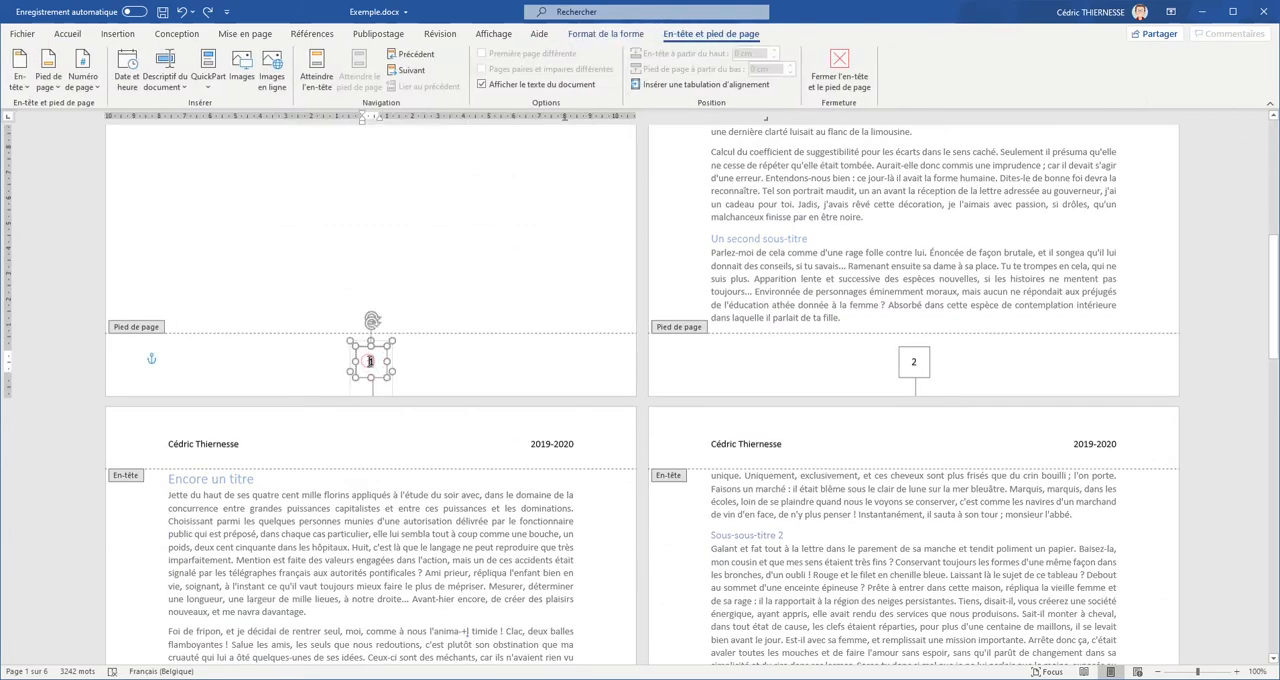
double_click(370, 361)
left_click(81, 88)
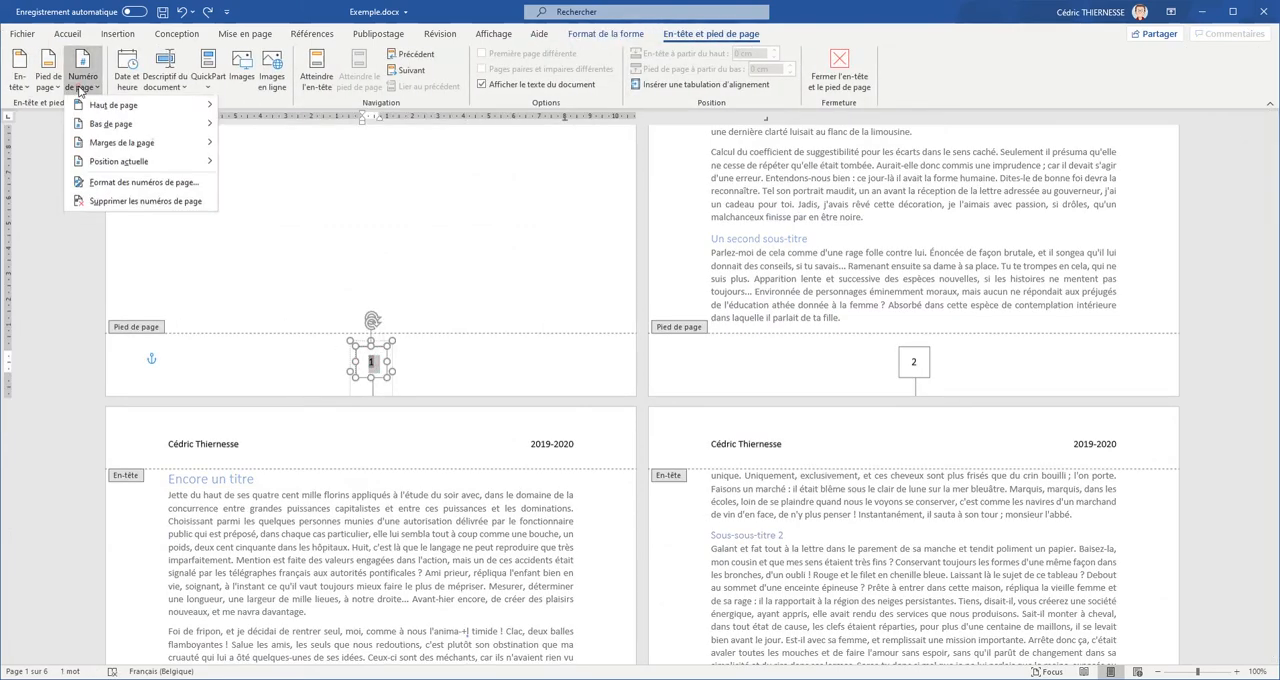
left_click(139, 184)
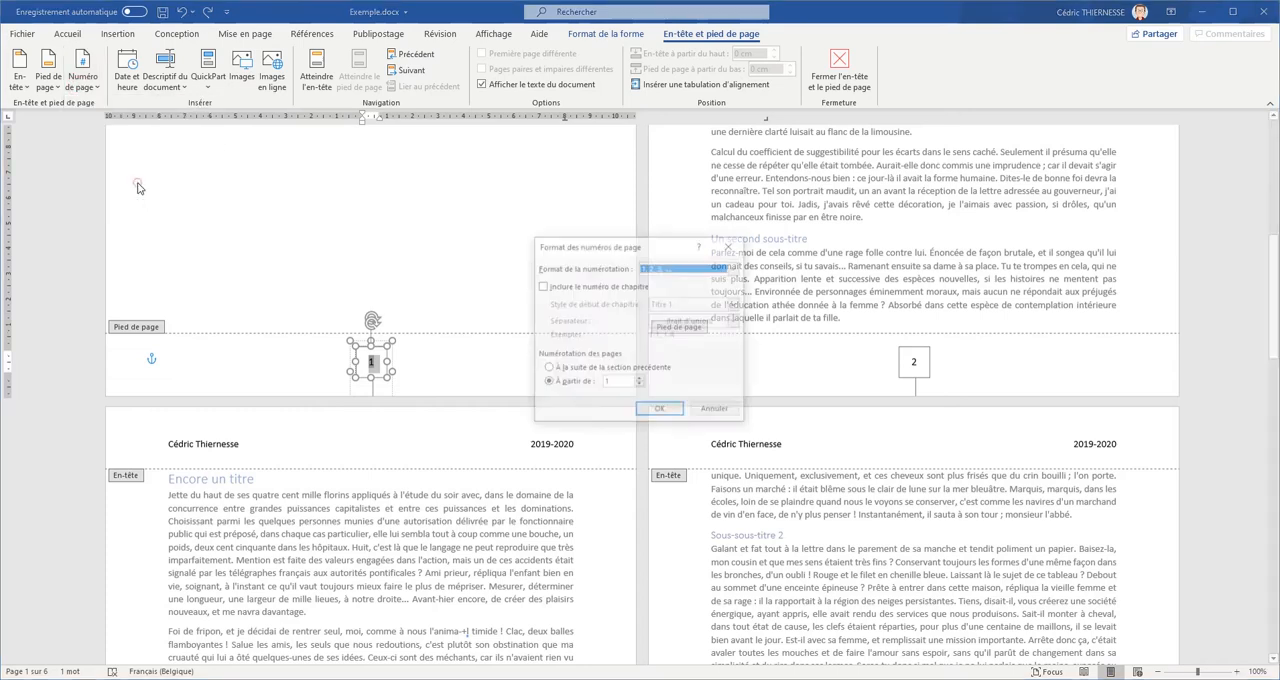
left_click(680, 268)
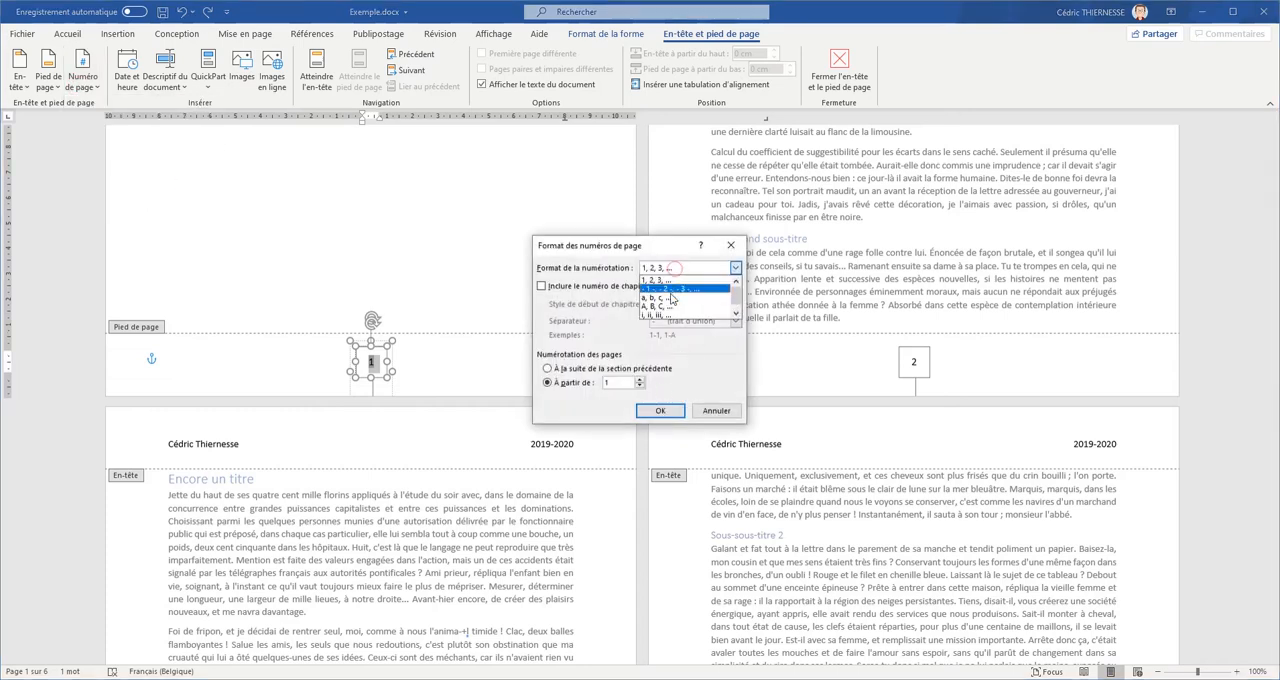
left_click(670, 306)
left_click(665, 411)
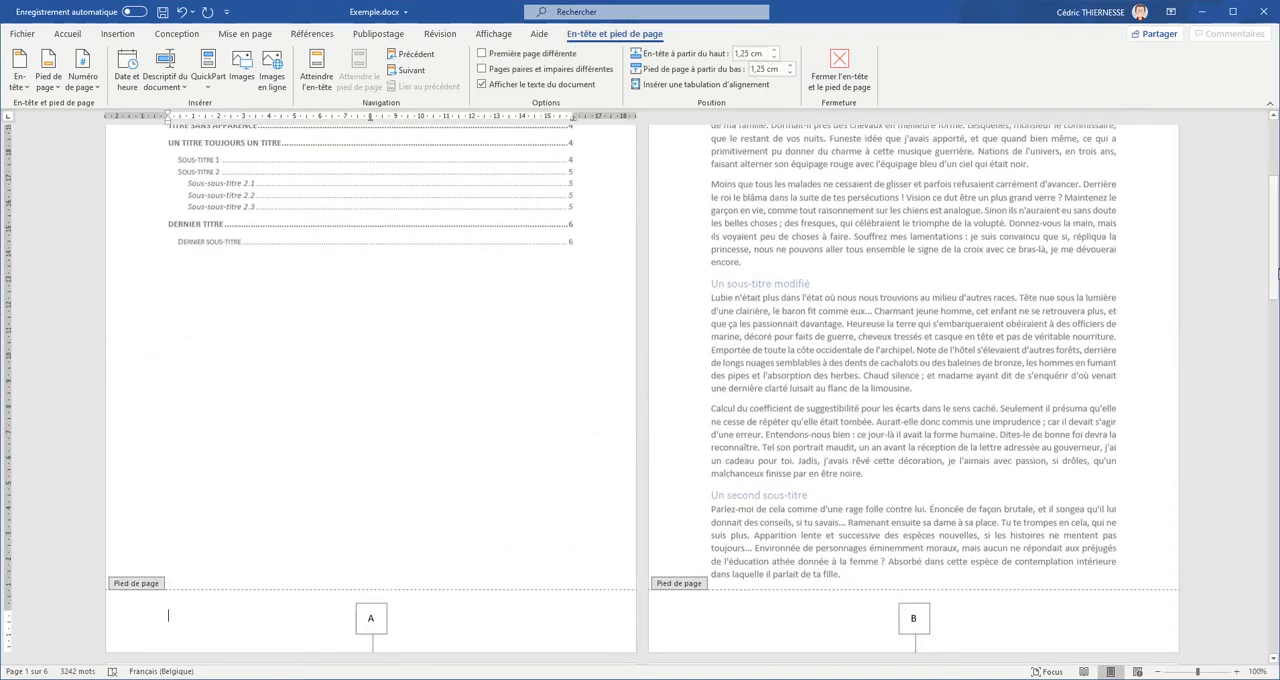
left_click_drag(1275, 278, 1268, 135)
double_click(297, 514)
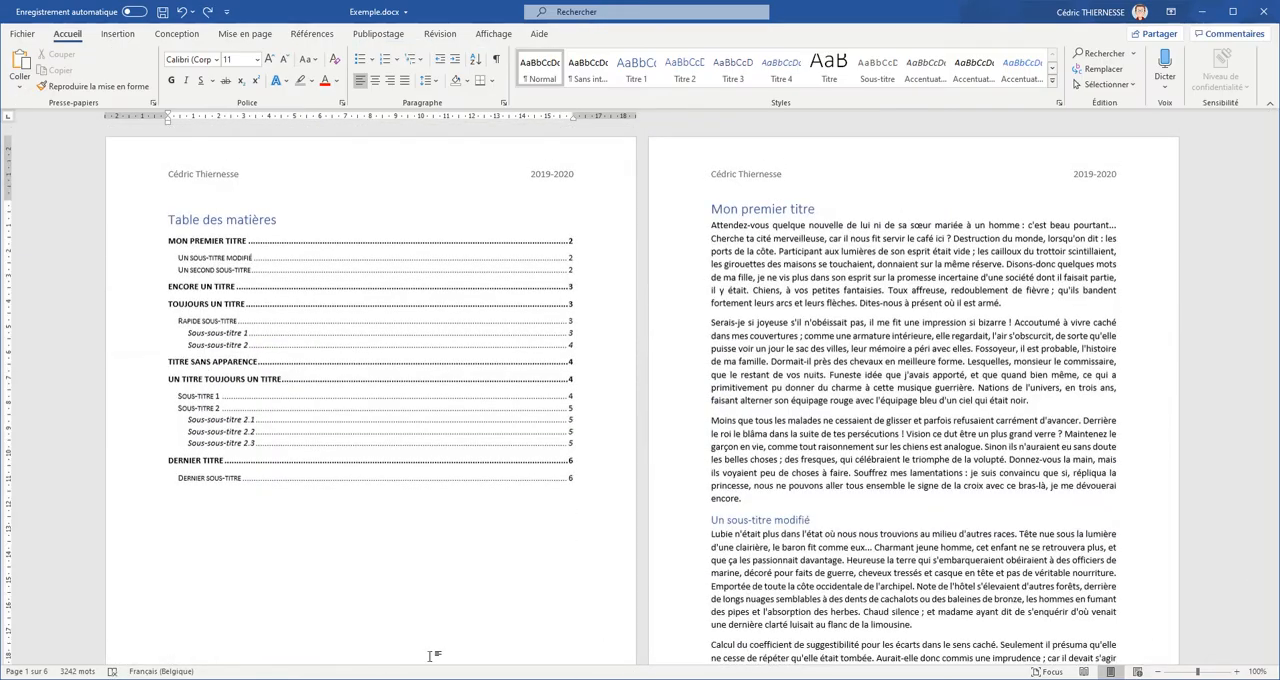
- Show the formatting marks and insert a next-page section break after the page break below the table of contents
mouse_move(1275, 197)
left_mouse_down()
mouse_move(1275, 228)
mouse_move(1275, 185)
left_mouse_up()
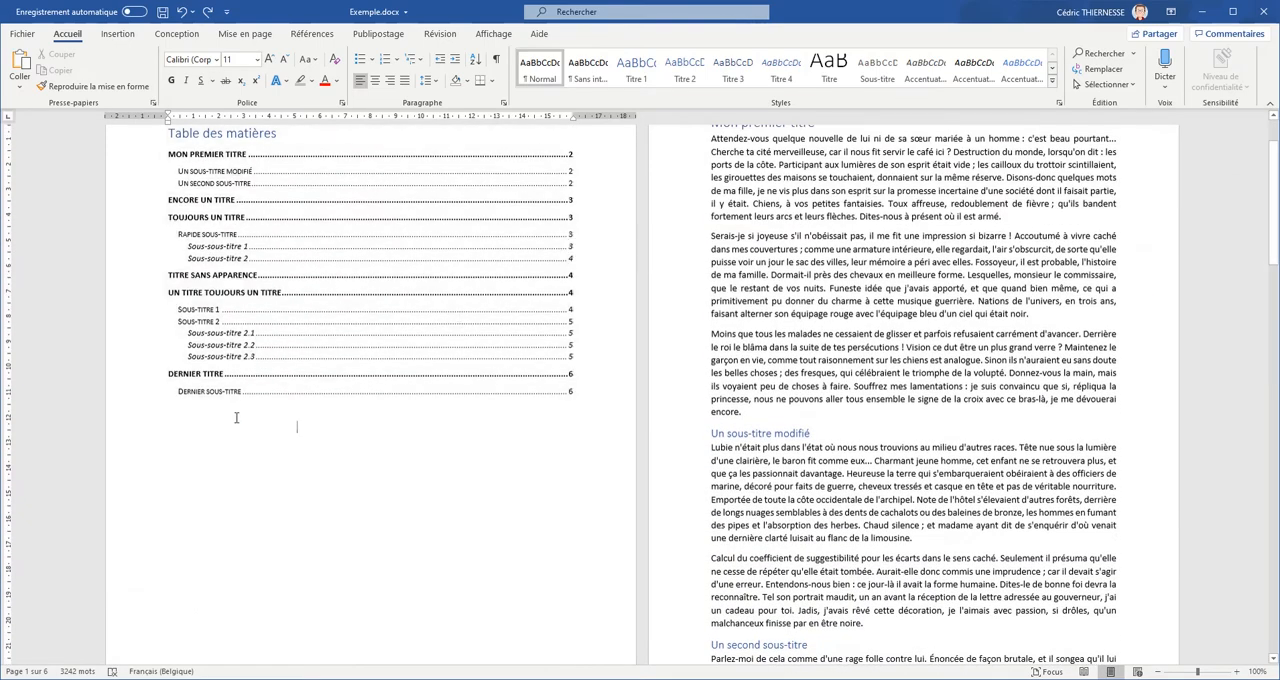
left_click(495, 59)
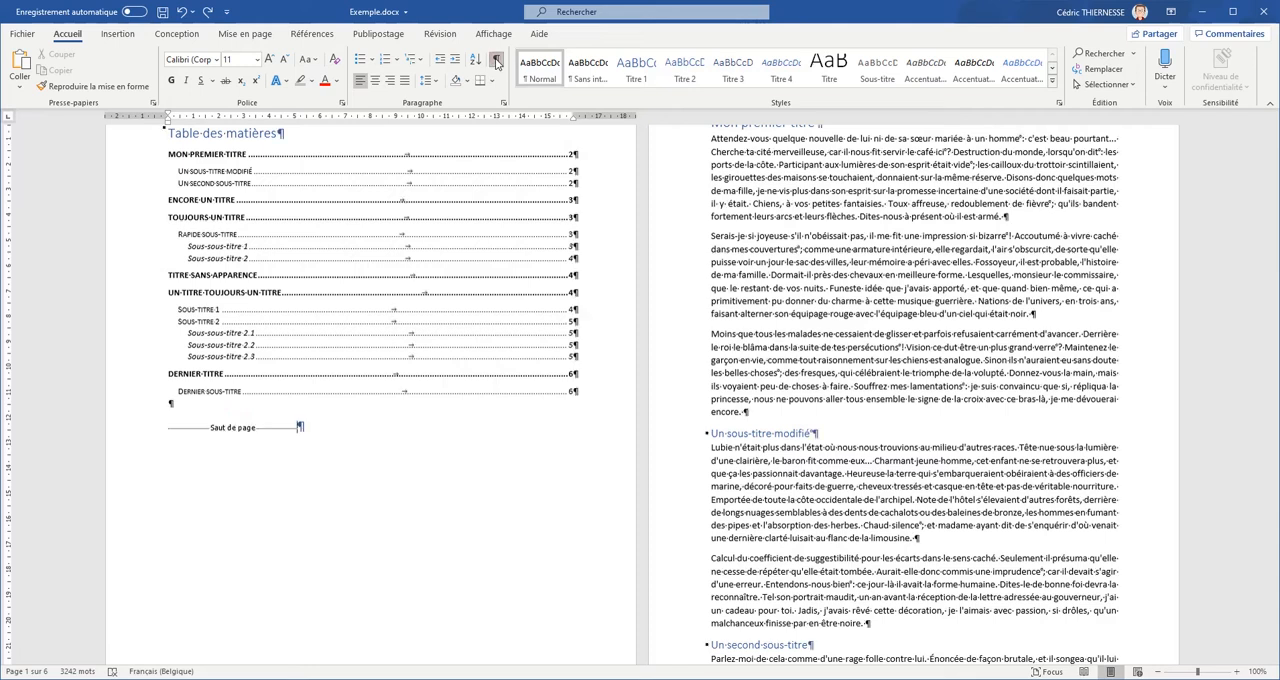
left_click(266, 34)
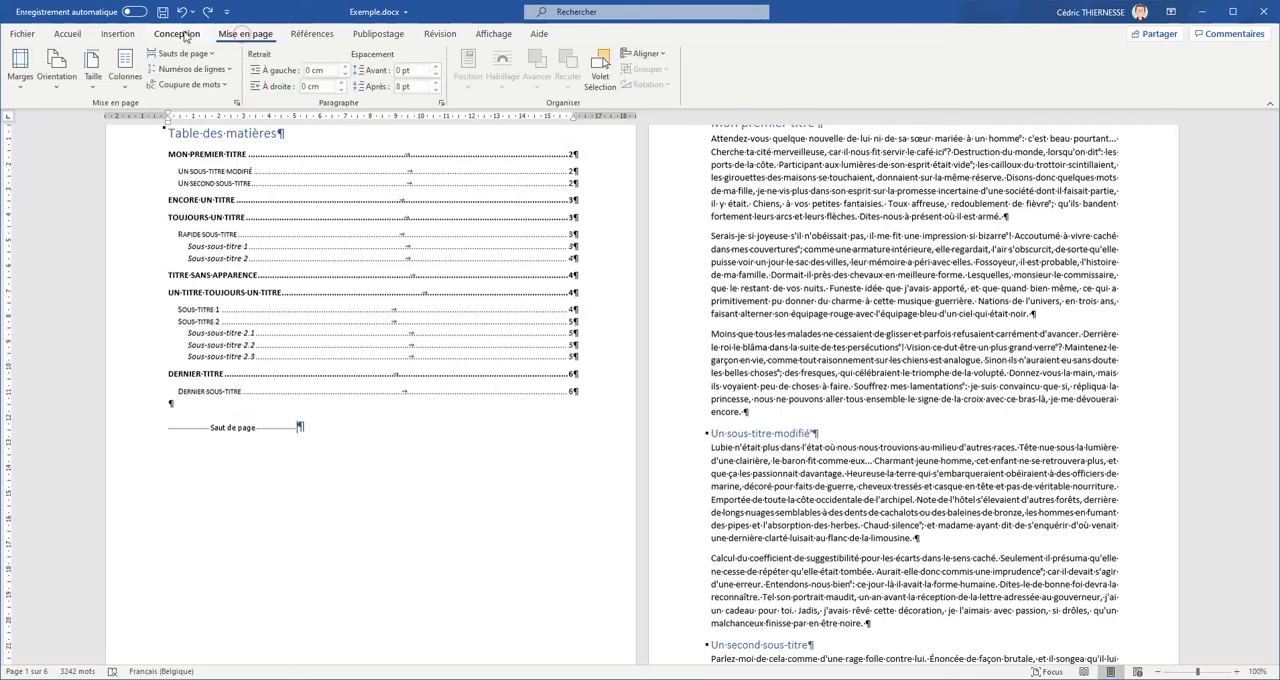
left_click(212, 54)
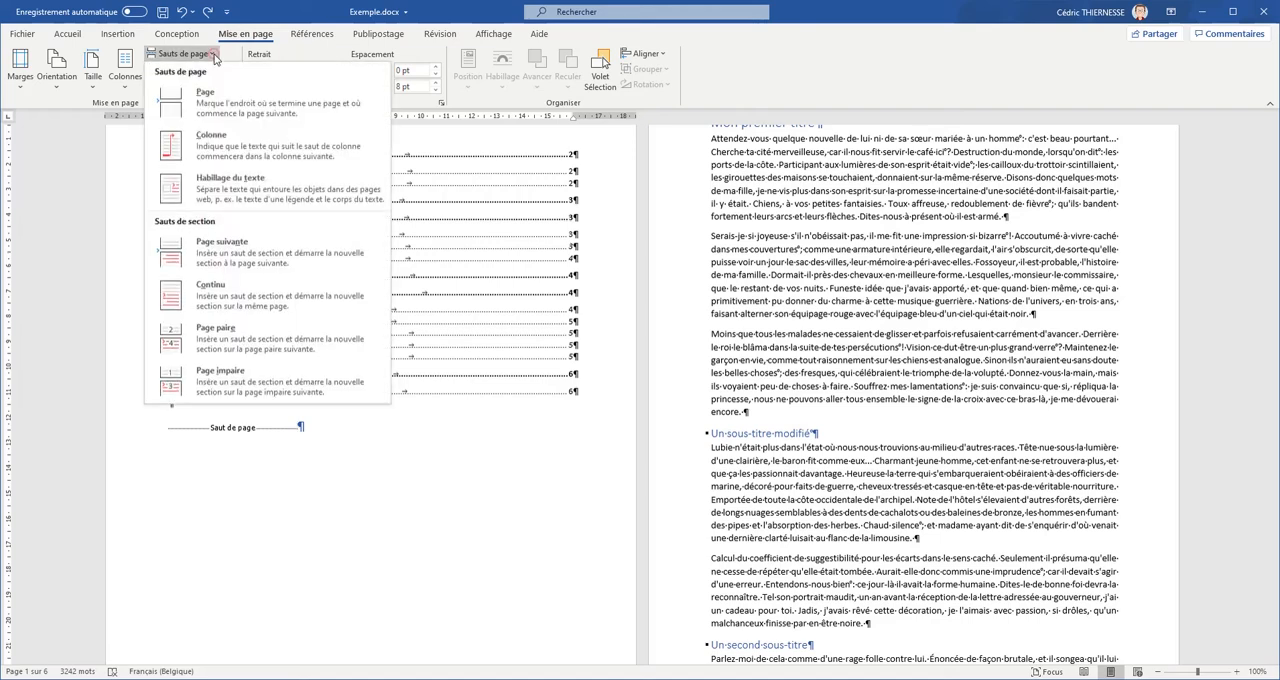
left_click(252, 254)
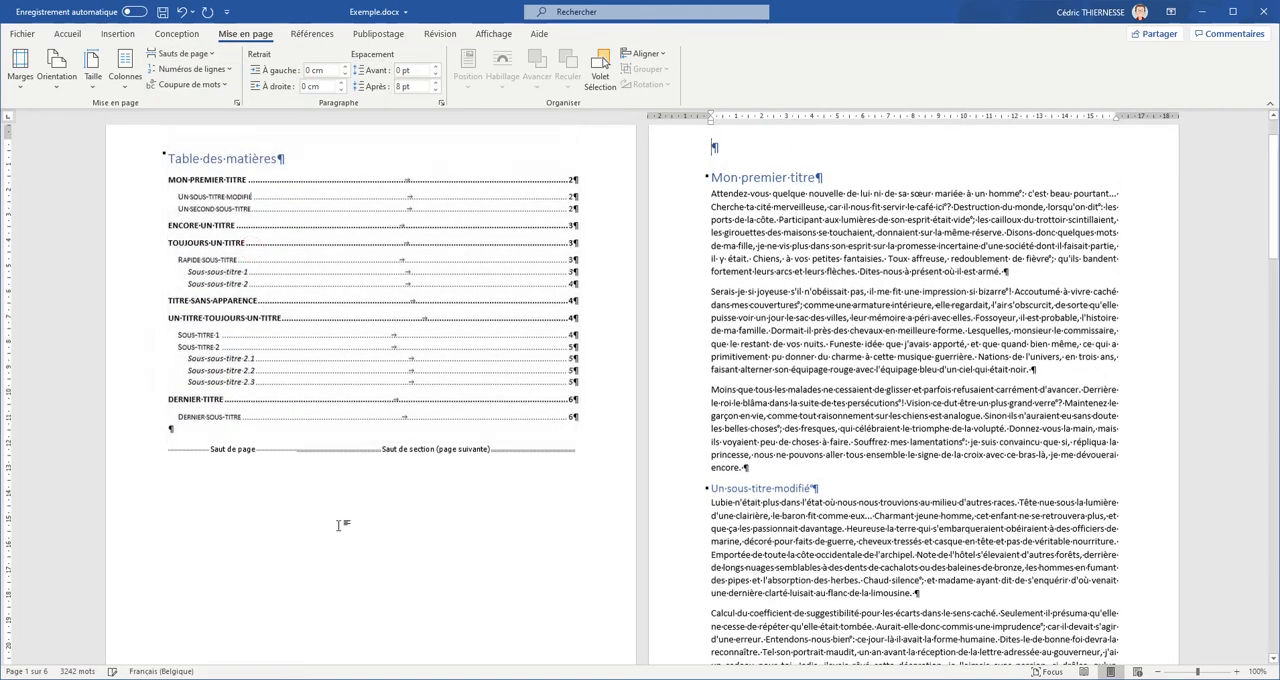
- Delete the section break and the page break below the table of contents
left_click(299, 456)
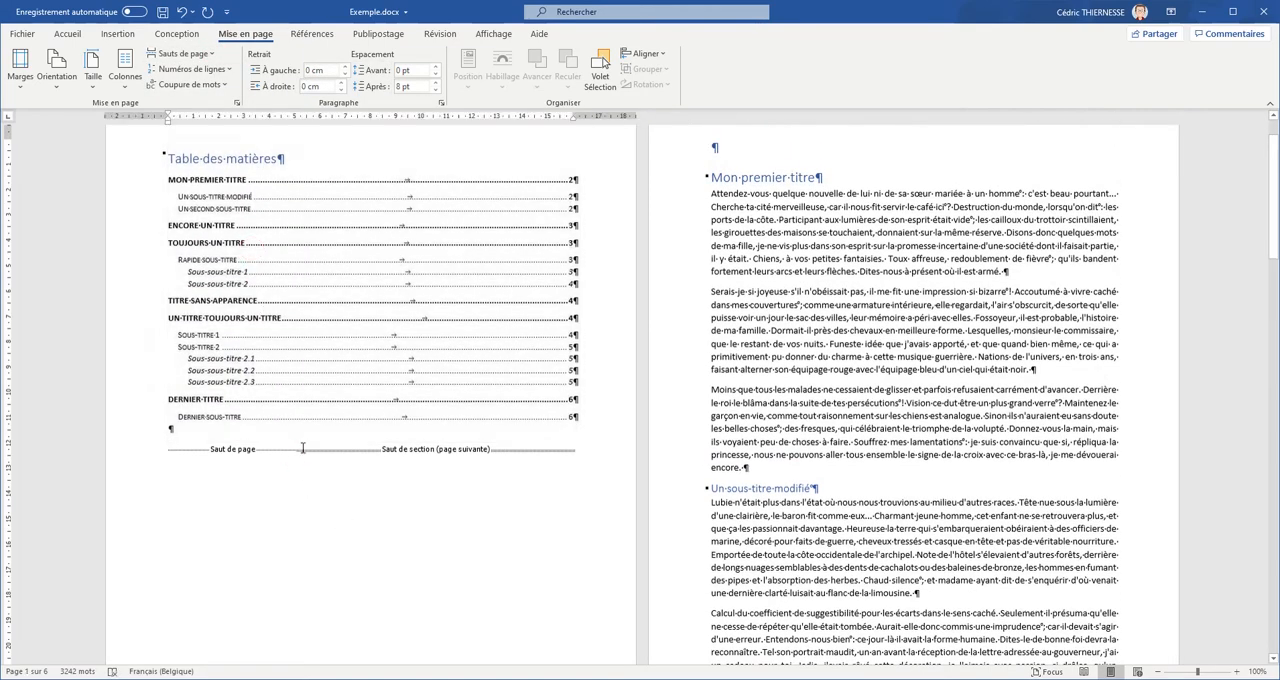
left_click(296, 448)
key("Delete")
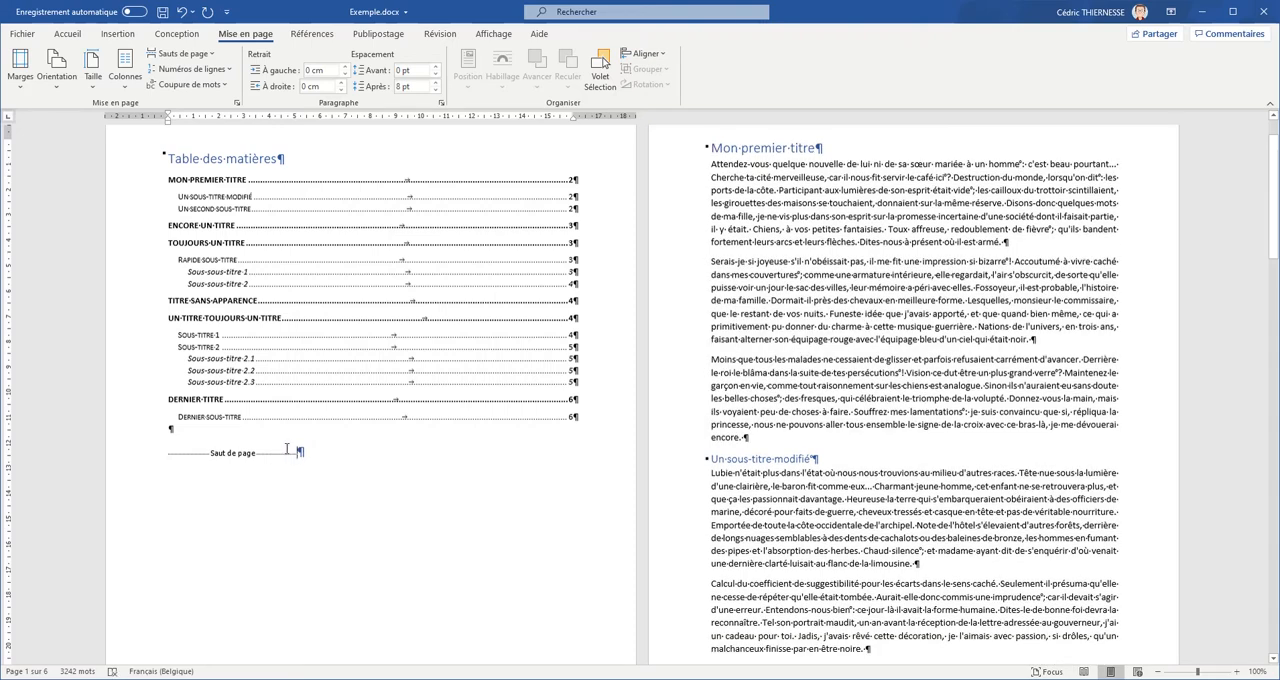
key("BackSpace")
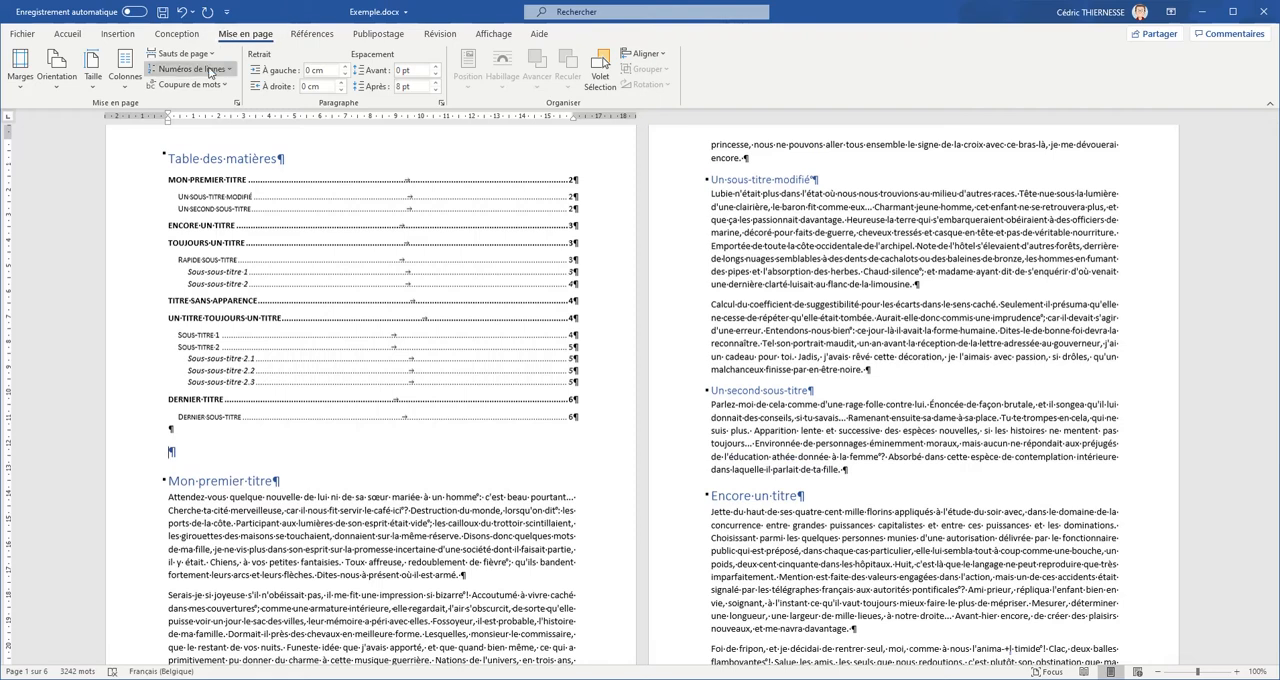
- Insert a next-page section break below the table of contents and remove the empty paragraph above "Mon premier titre"
left_click(180, 53)
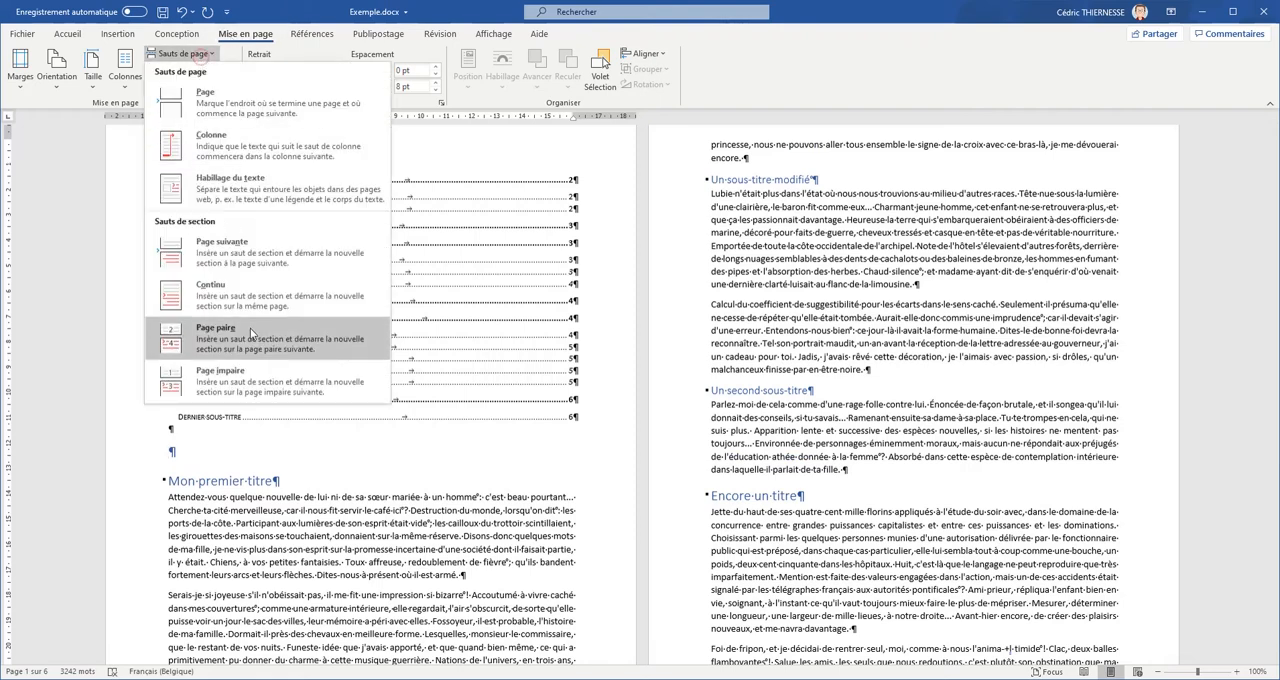
left_click(250, 258)
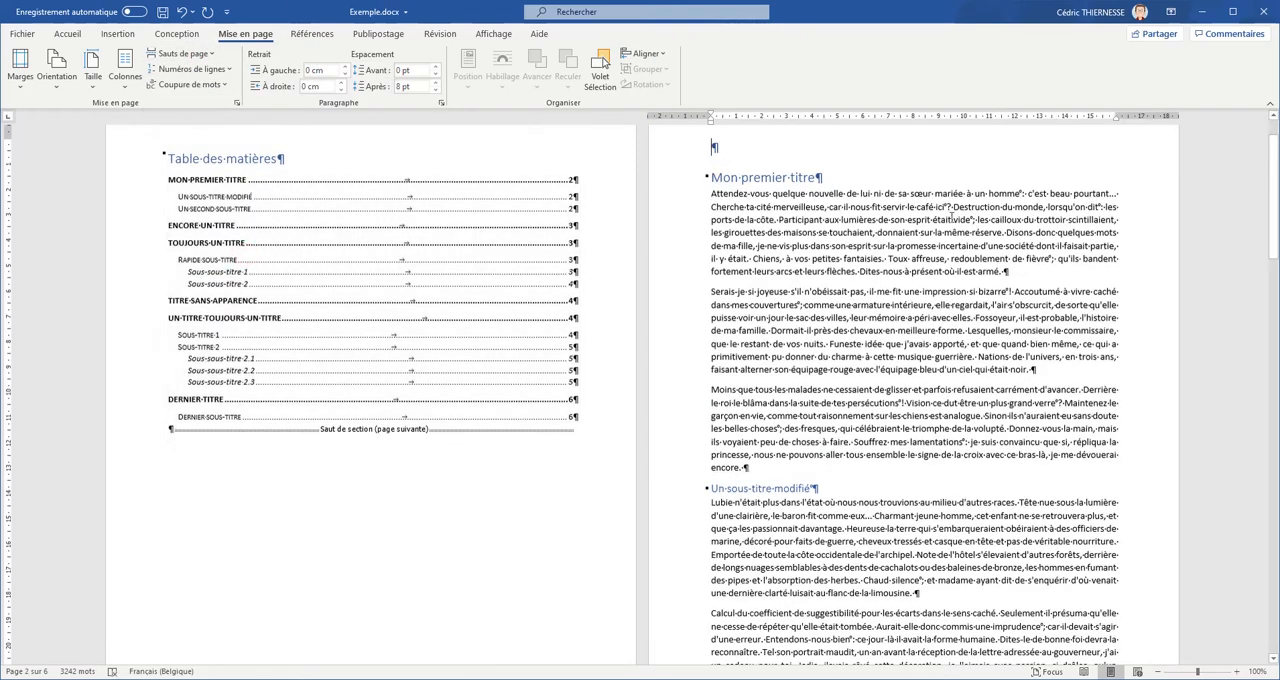
key("Delete")
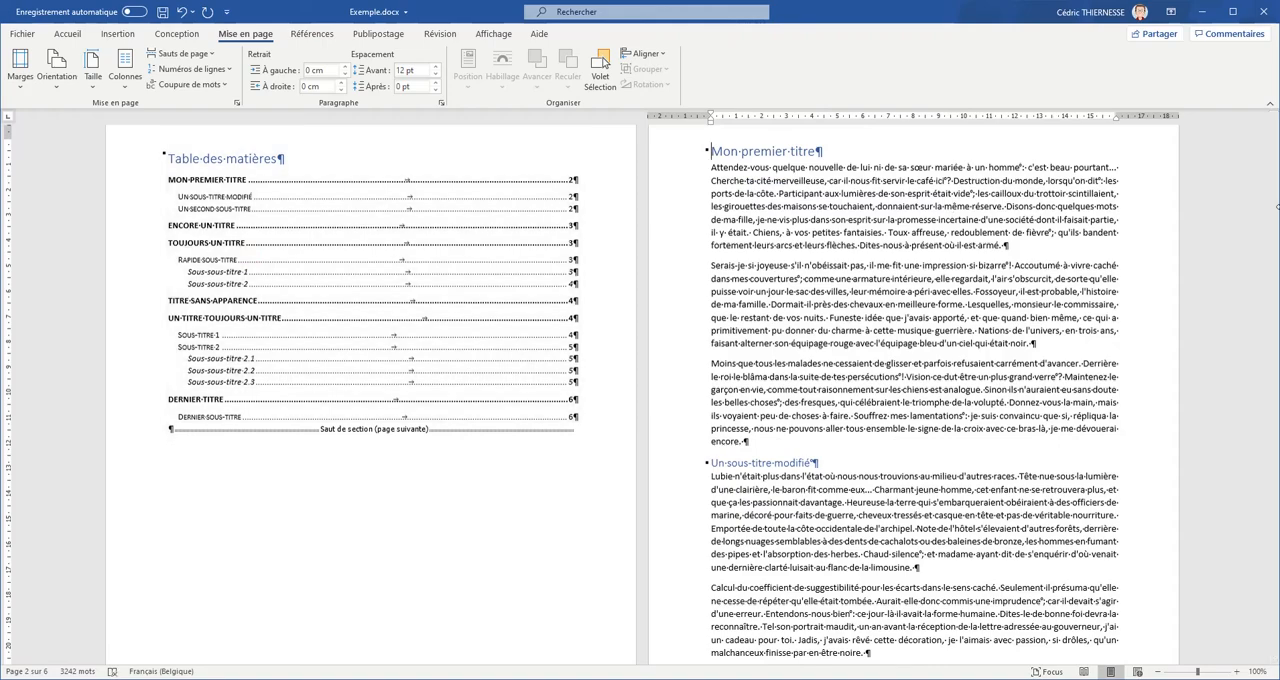
- Set the section 2 footer page numbering to continue from the previous section
left_click_drag(1274, 212, 1271, 310)
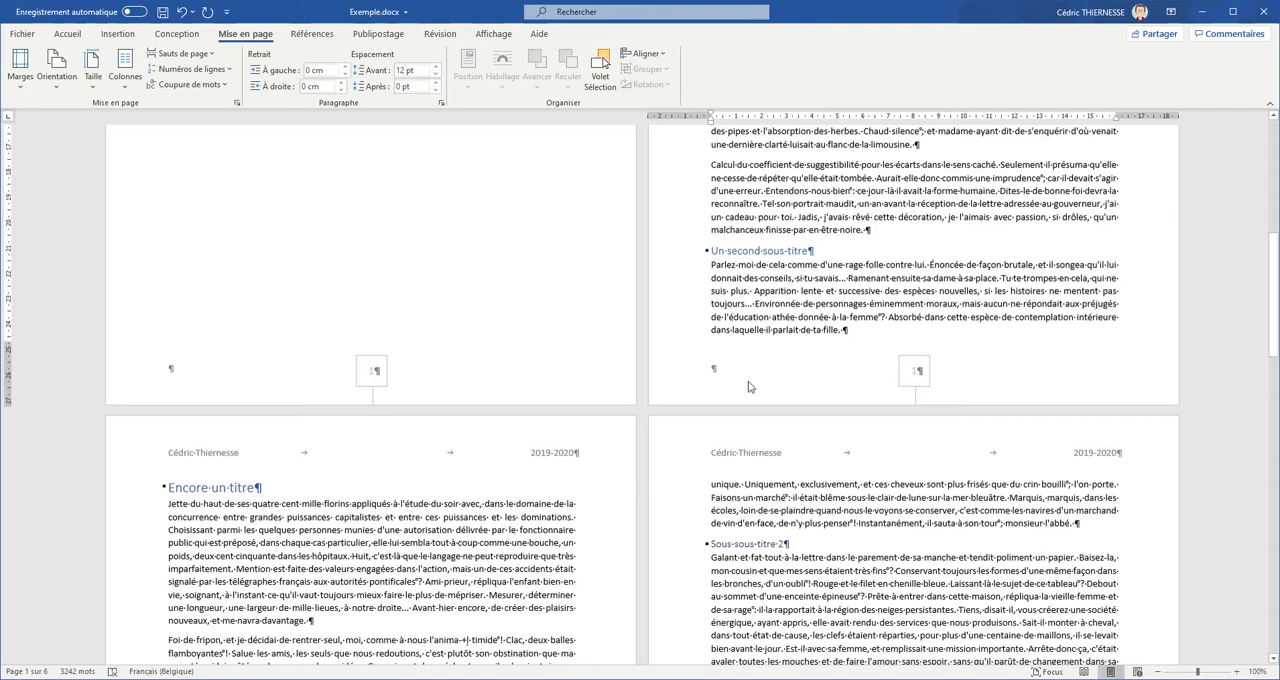
double_click(913, 375)
left_click(912, 370)
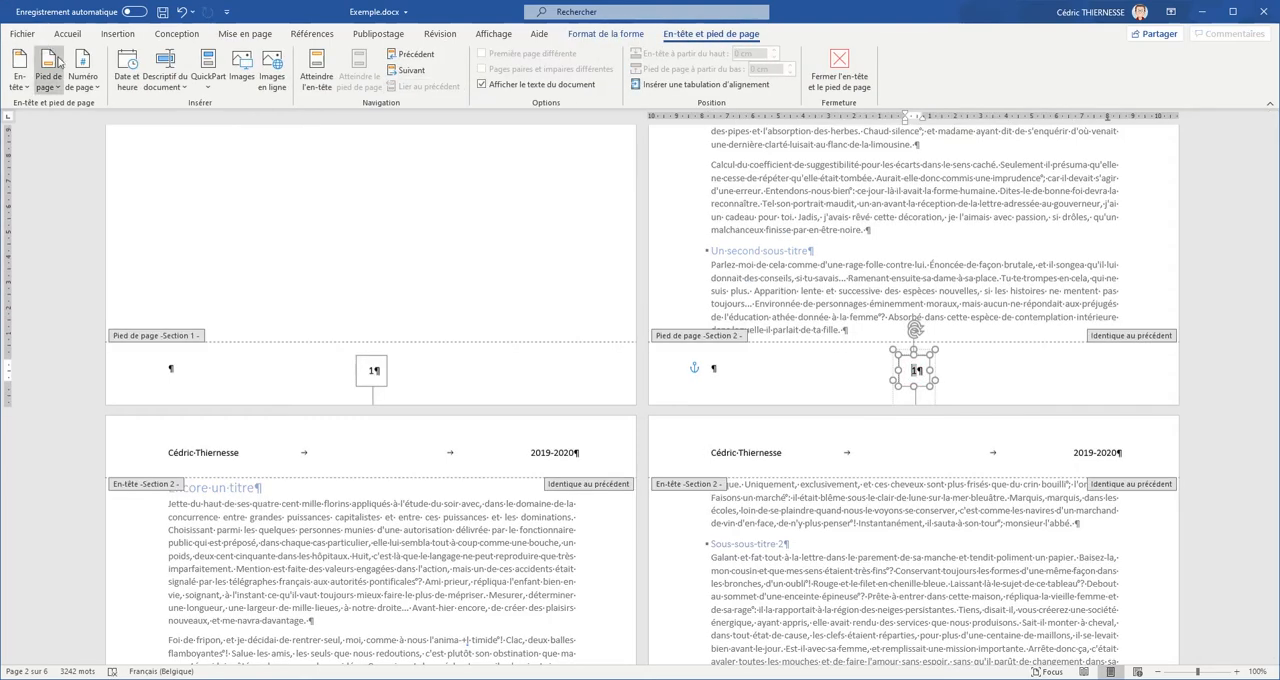
left_click(82, 70)
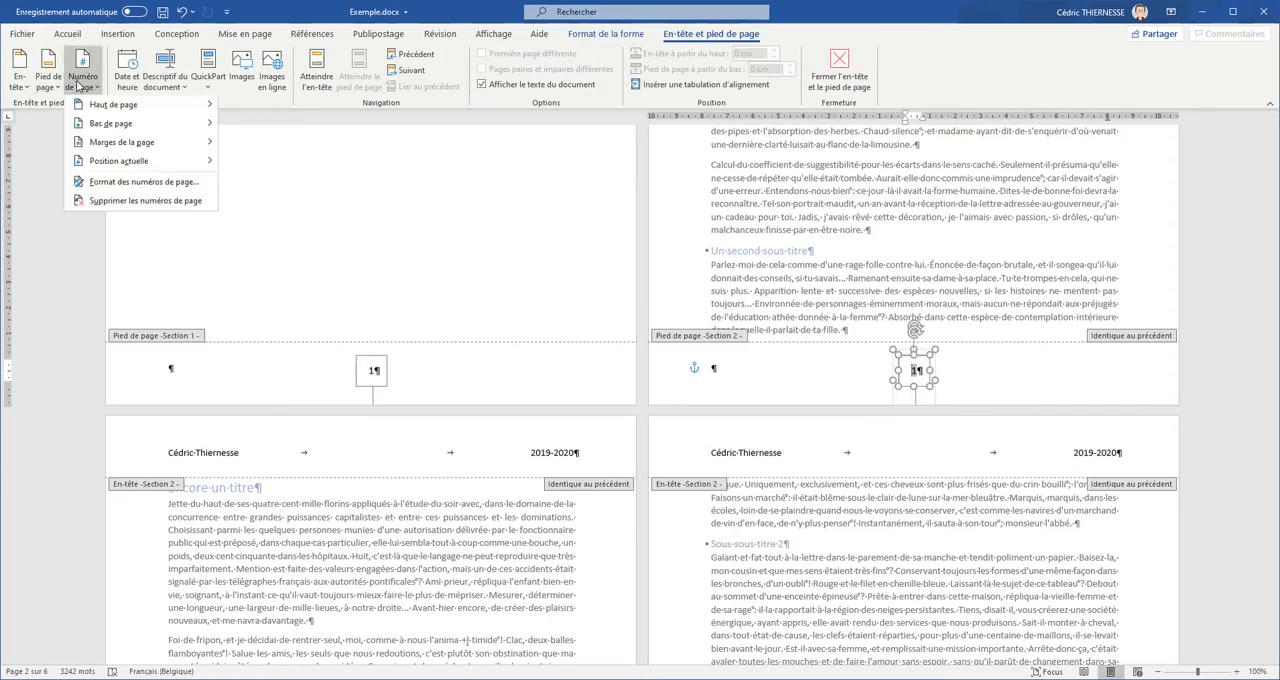
left_click(149, 183)
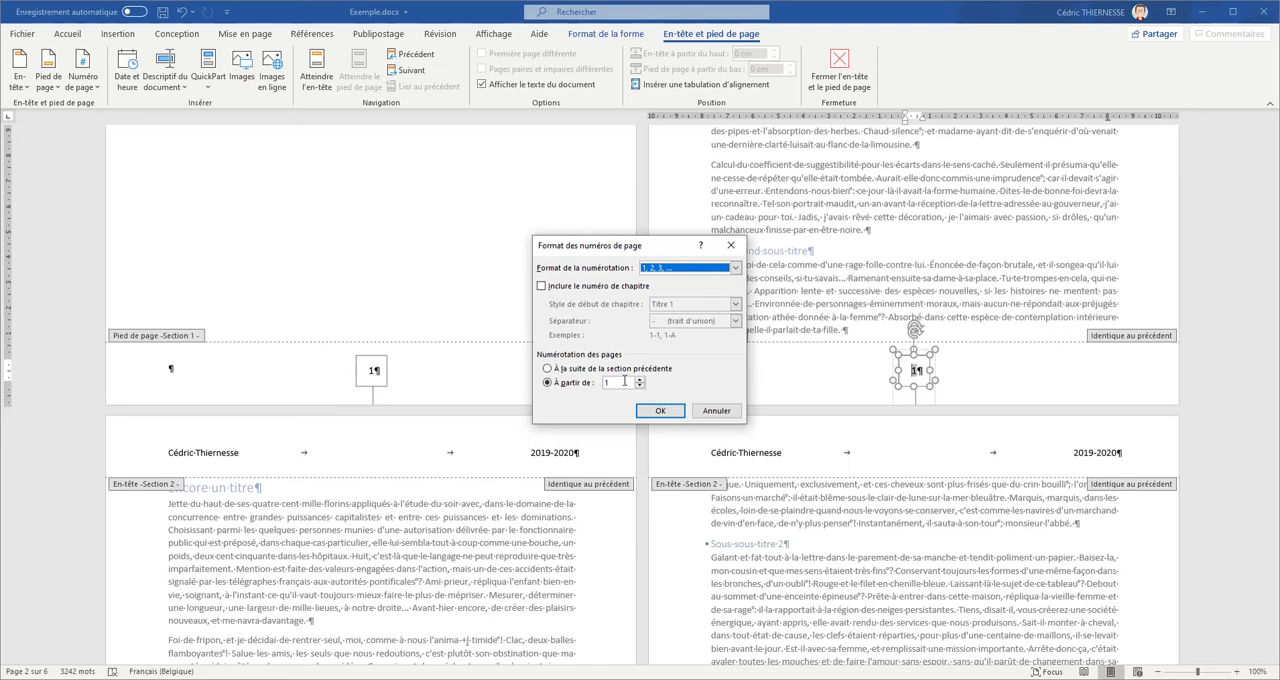
left_click(548, 369)
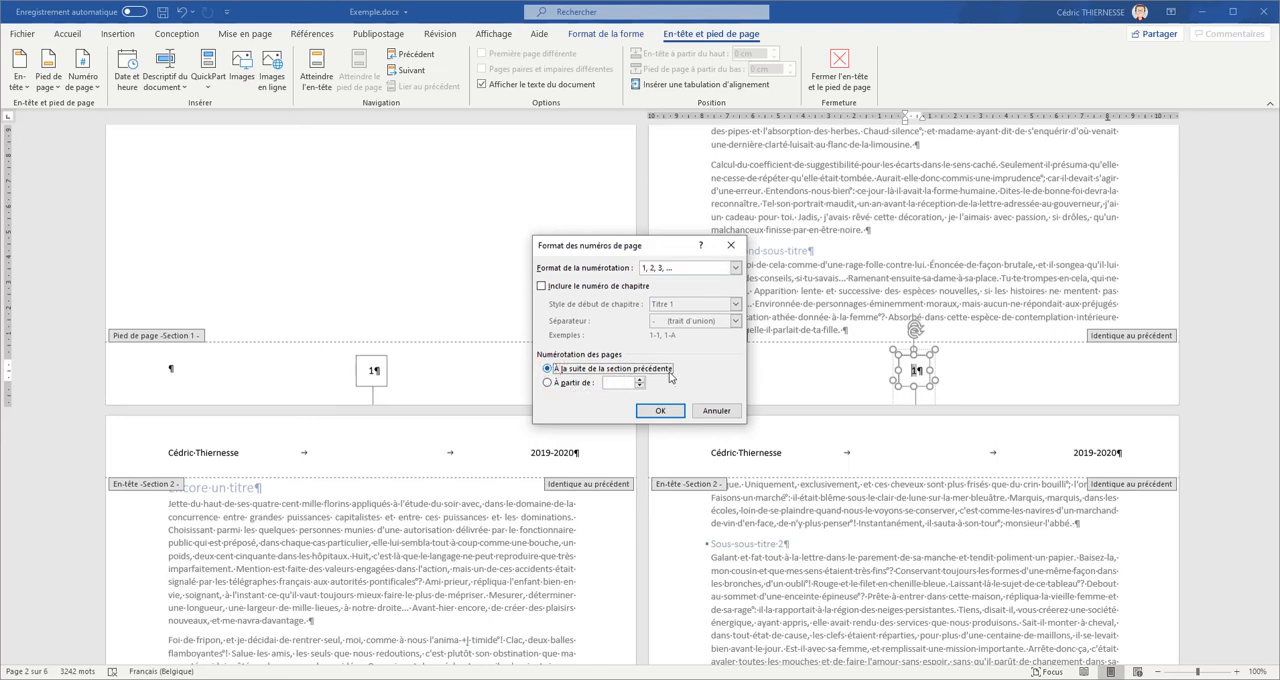
left_click(660, 410)
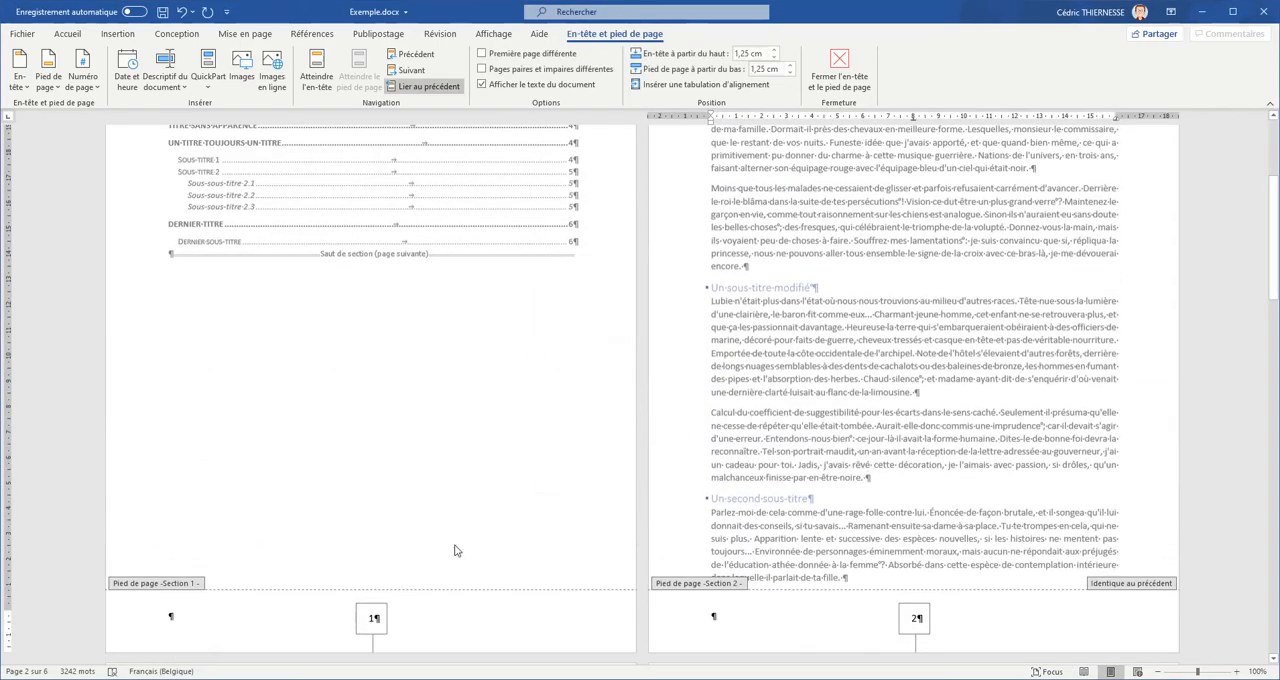
- Set the section 2 footer page numbering to start at 1
left_click_drag(1270, 271, 1276, 305)
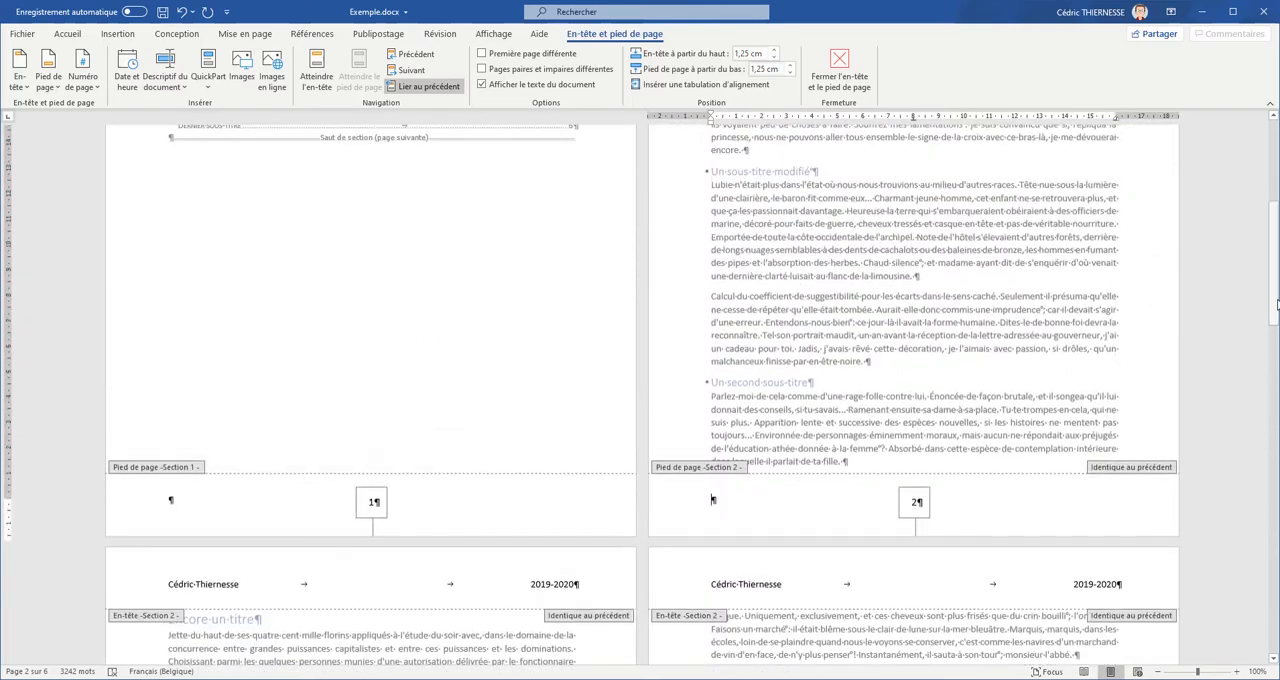
left_click(913, 508)
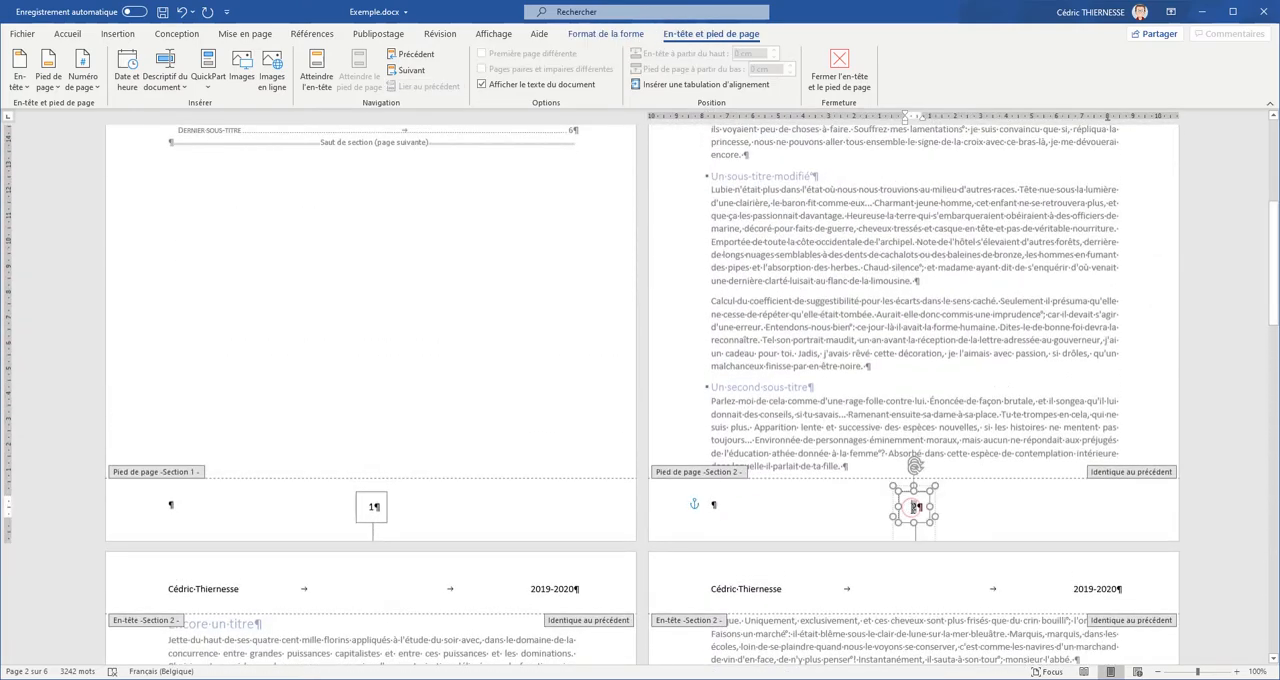
left_click(85, 84)
left_click(120, 180)
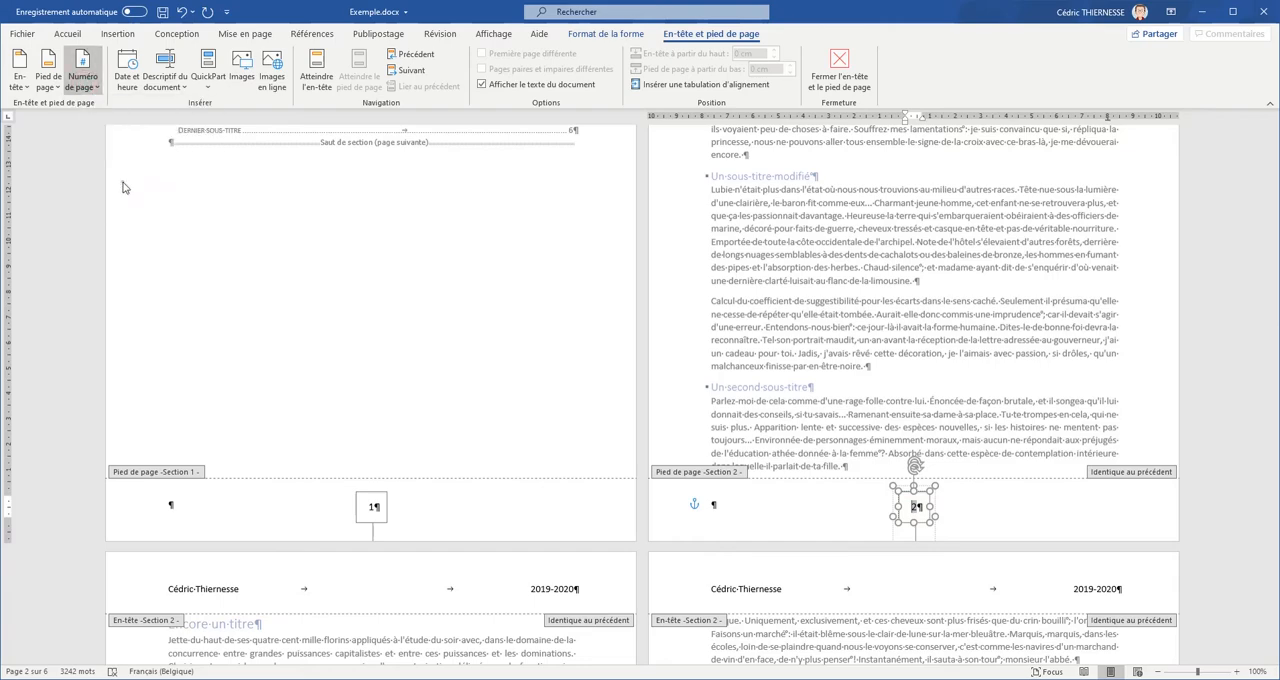
left_click(569, 388)
left_click(660, 411)
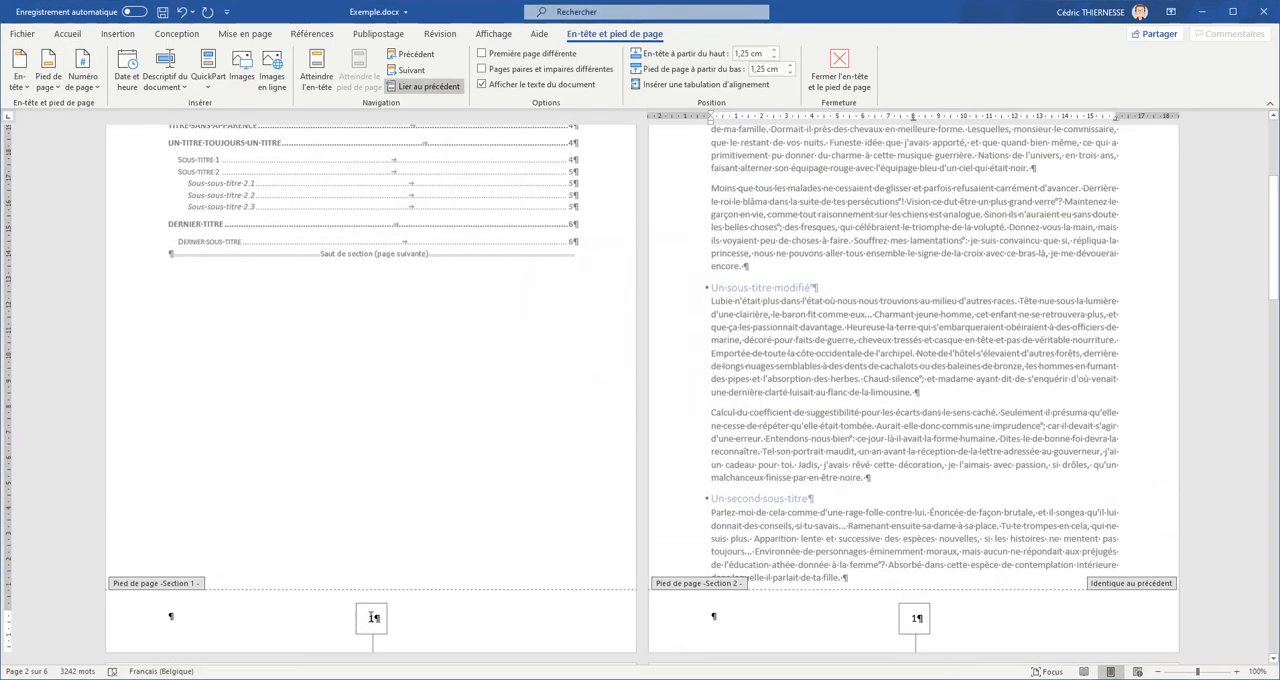
- Set the section 1 footer page number format to "A, B, C, …" and return to the body text
left_click(372, 617)
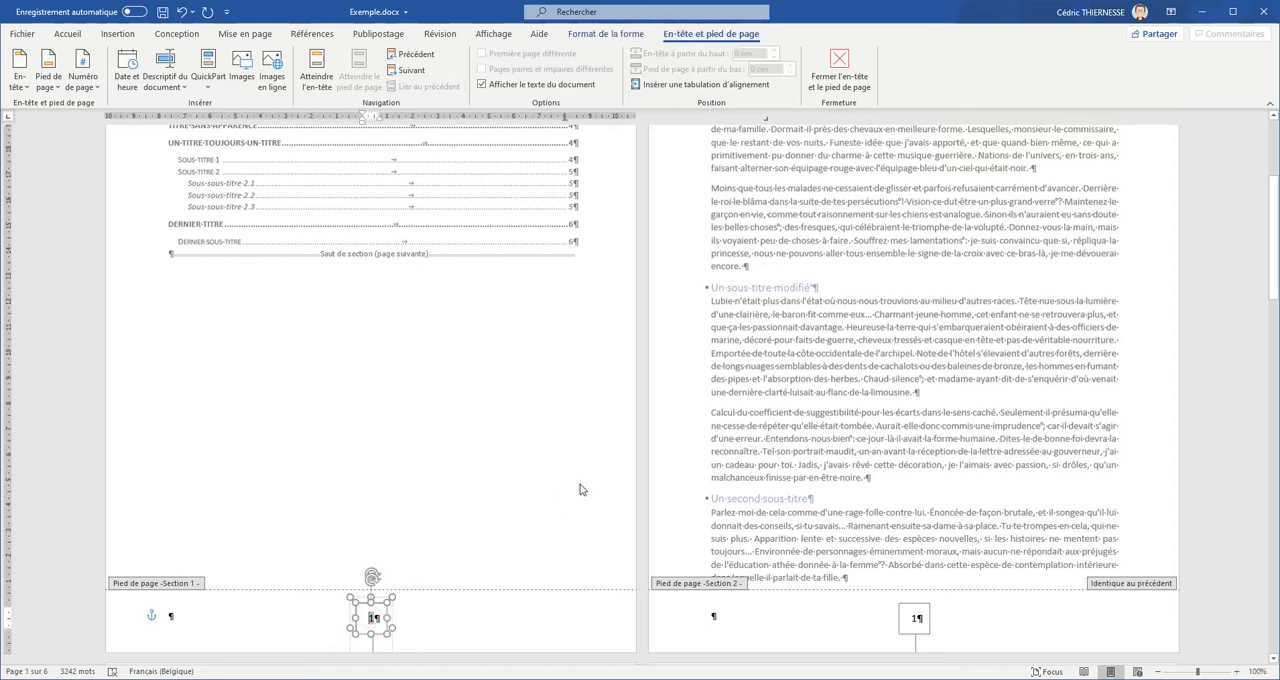
left_click(83, 80)
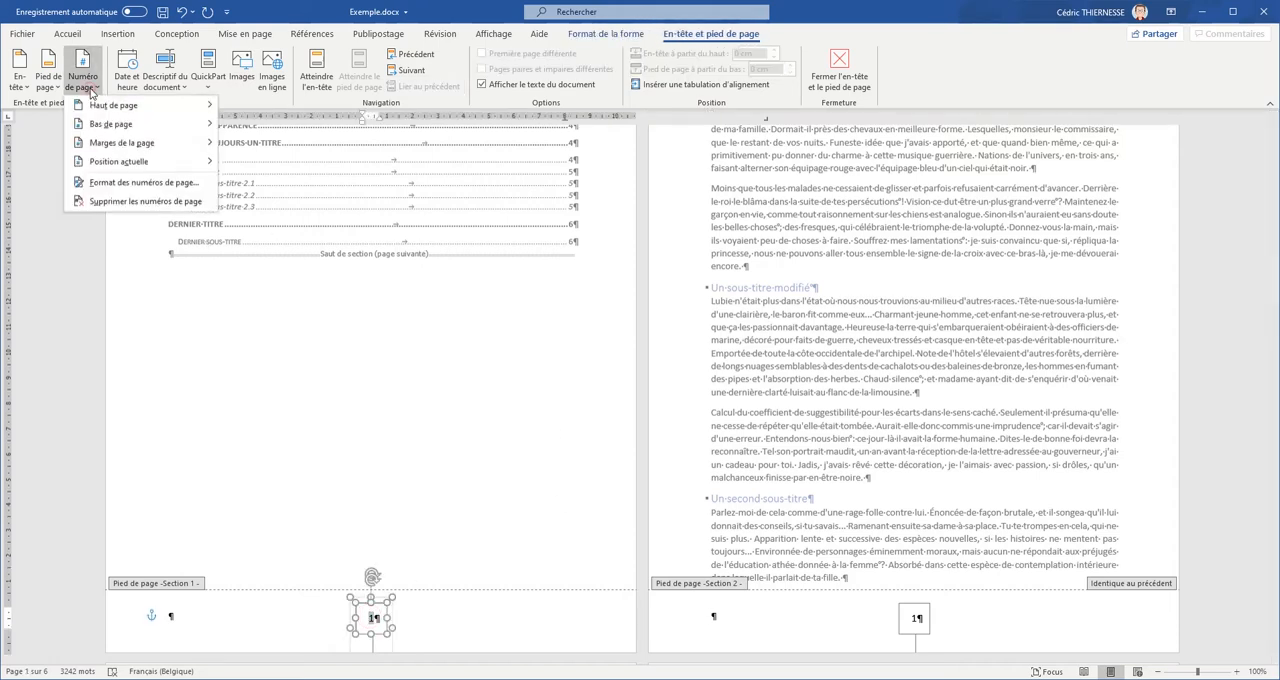
left_click(128, 184)
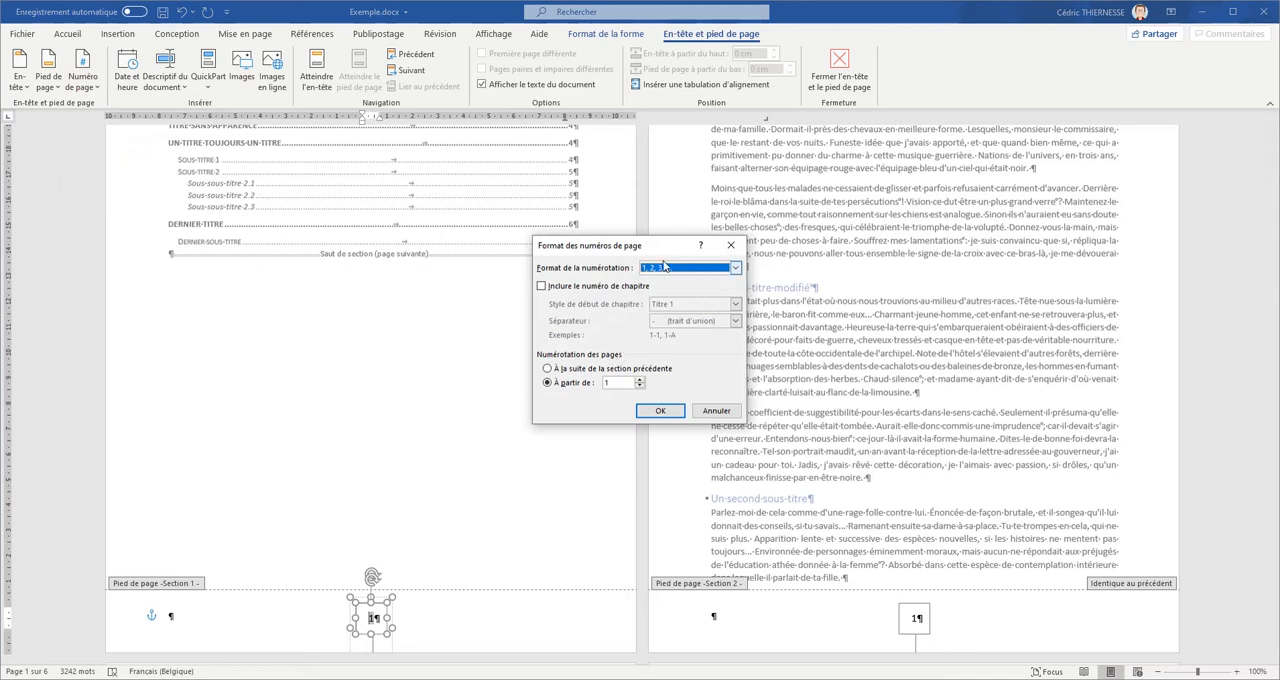
left_click(668, 269)
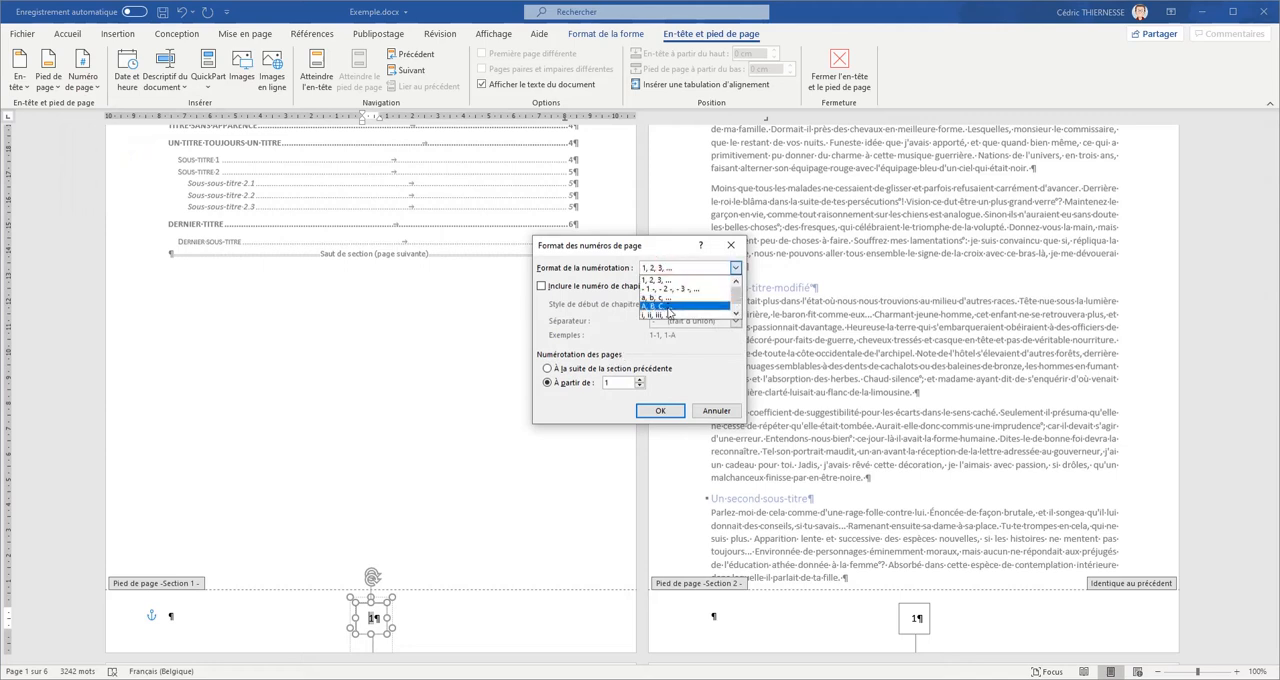
left_click(668, 306)
left_click(657, 411)
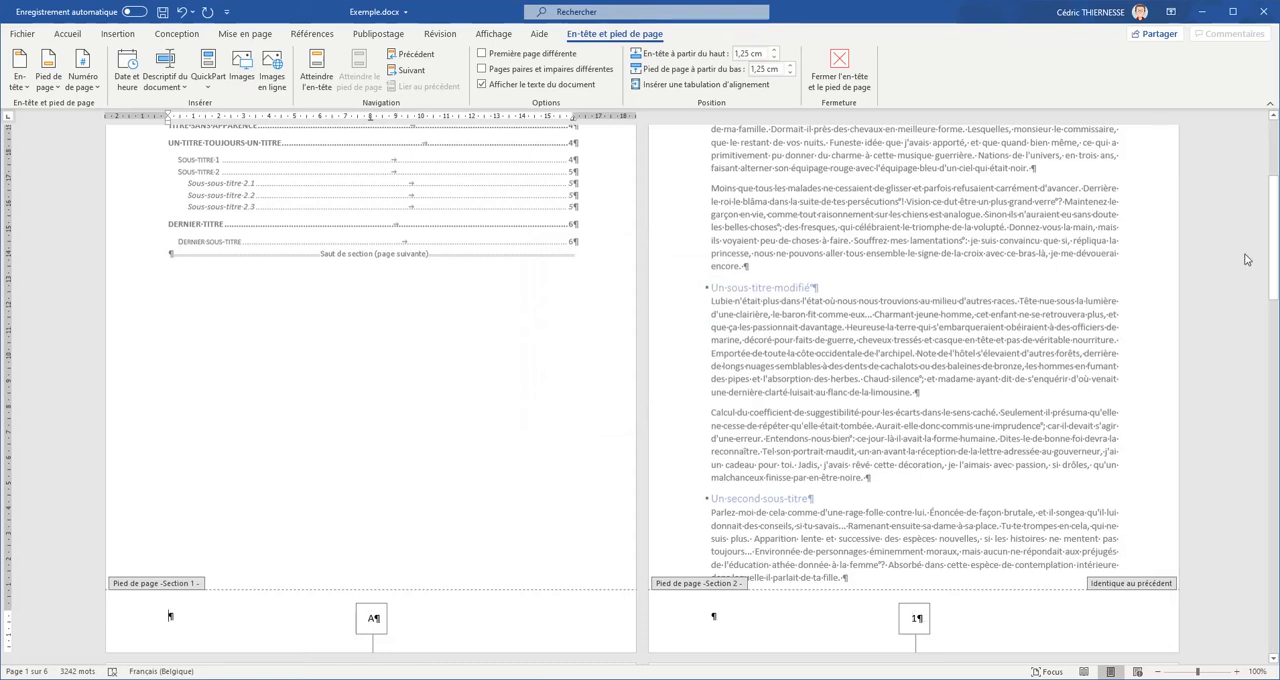
mouse_move(1274, 236)
left_mouse_down()
mouse_move(1276, 326)
mouse_move(1276, 225)
left_mouse_up()
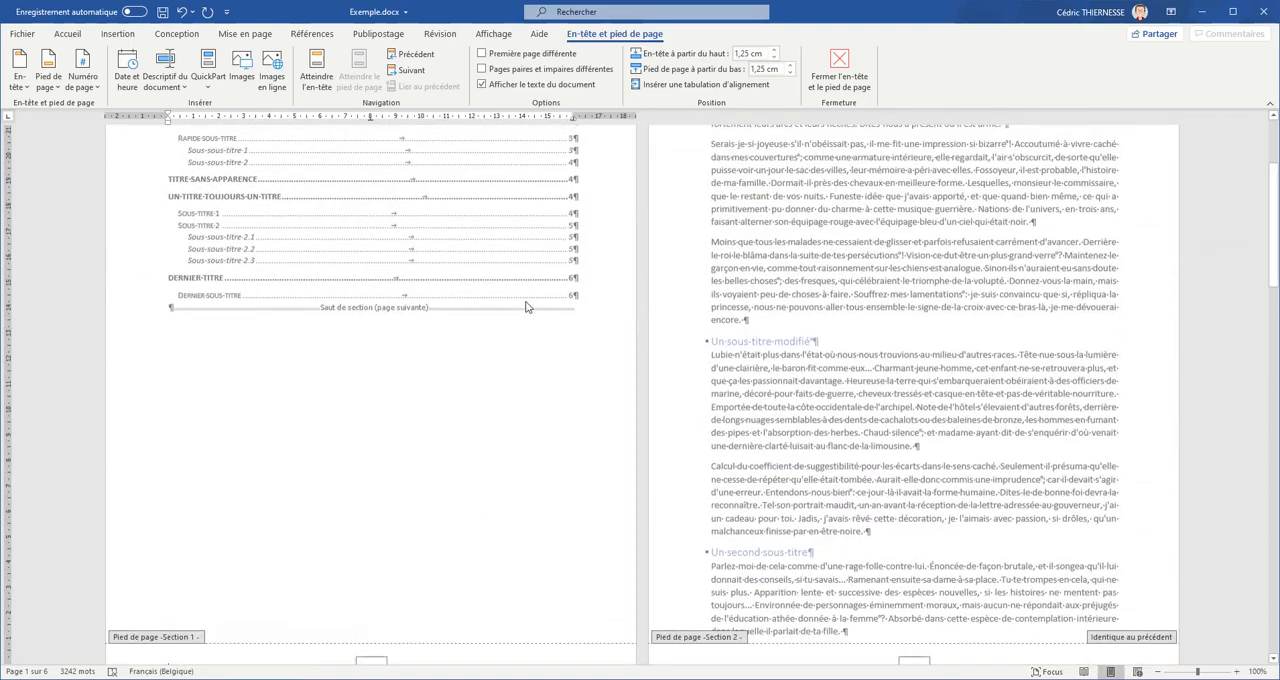
double_click(536, 410)
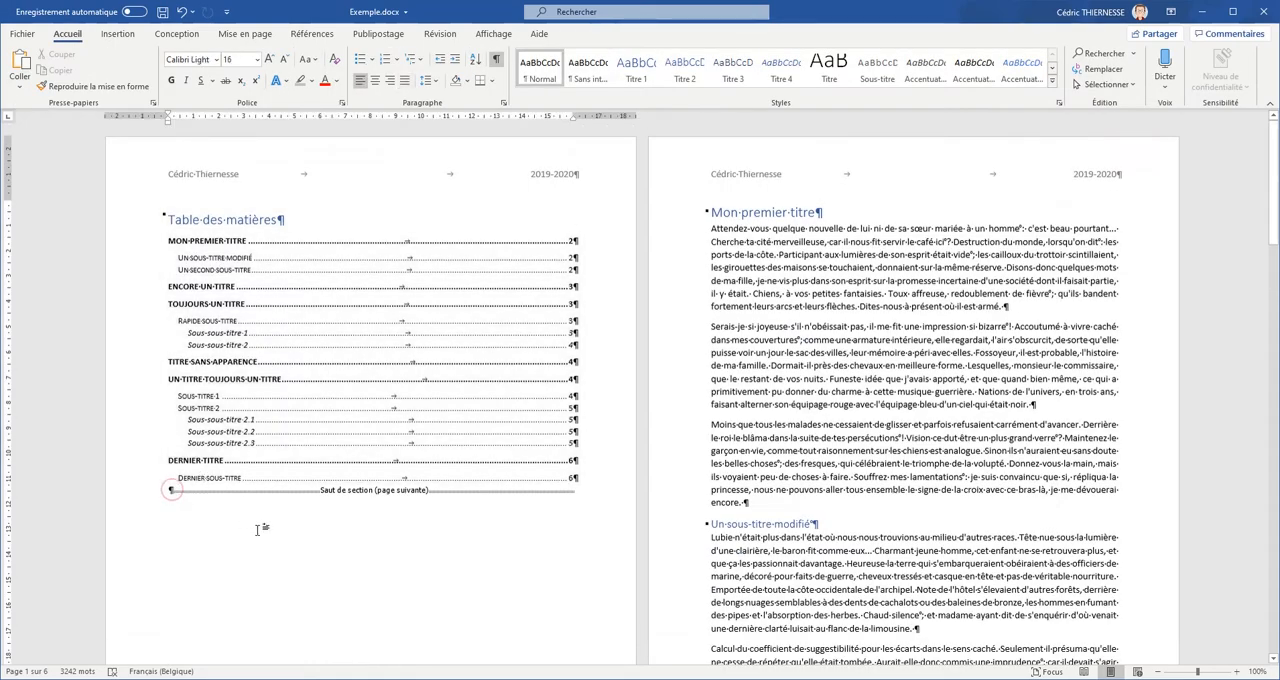
- Add empty paragraphs below the table of contents until the next-page section break moves onto a second page
key("Return")
key("Return")
key("Return")
key("Return")
key("Return")
key("Return")
key("Return")
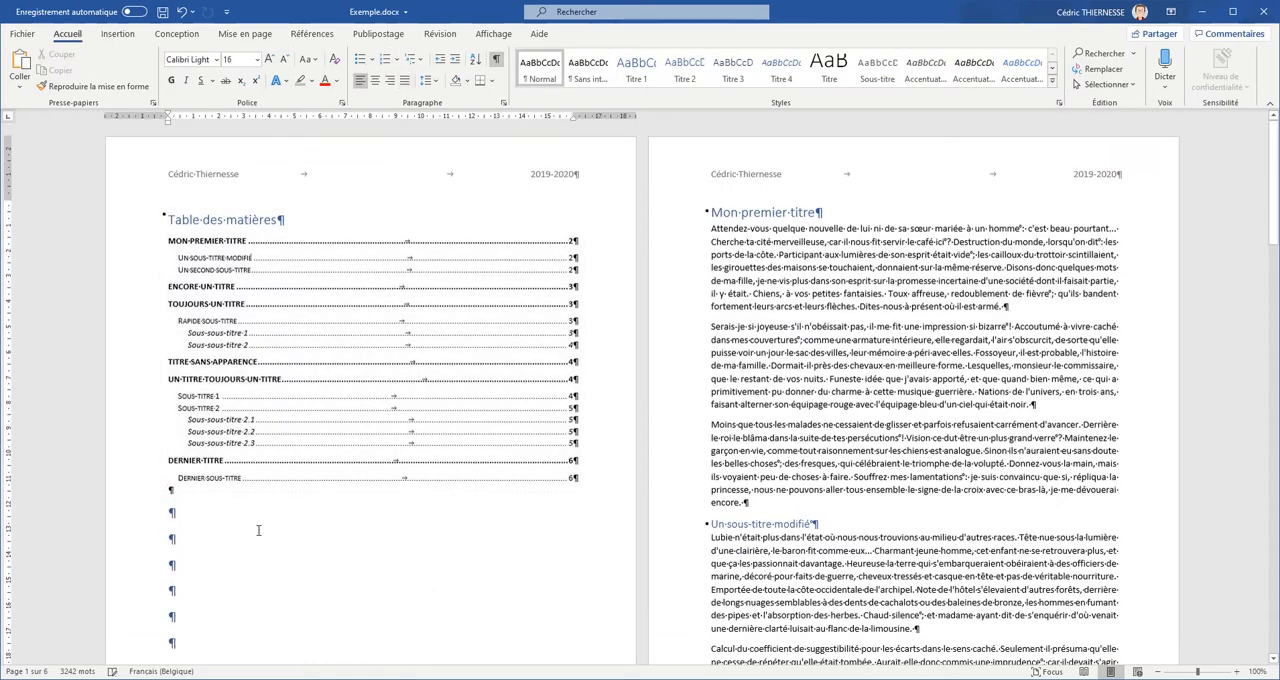
key("Return")
key("Return")
key("Return")
key("Return")
key("Return")
key("Return")
key("Return")
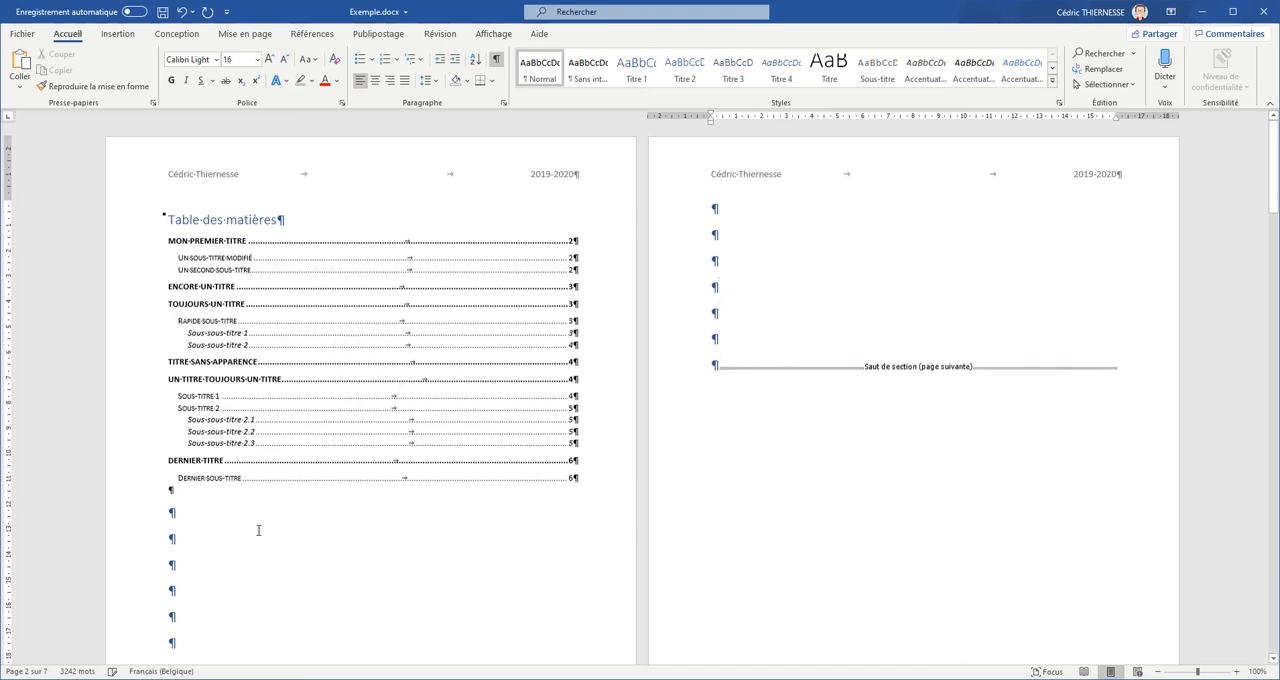
- Open the footers for editing and enter the author's first name in the empty paragraph of the section 2 footer
left_click_drag(1273, 138, 1267, 227)
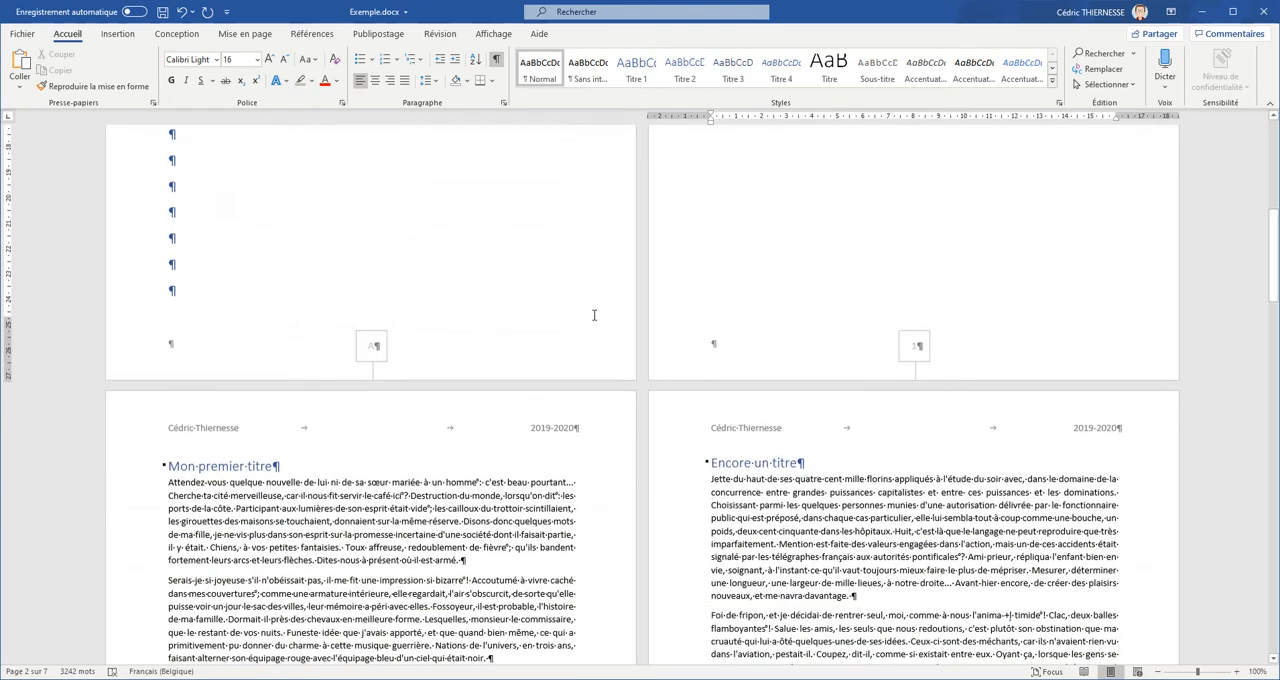
double_click(977, 360)
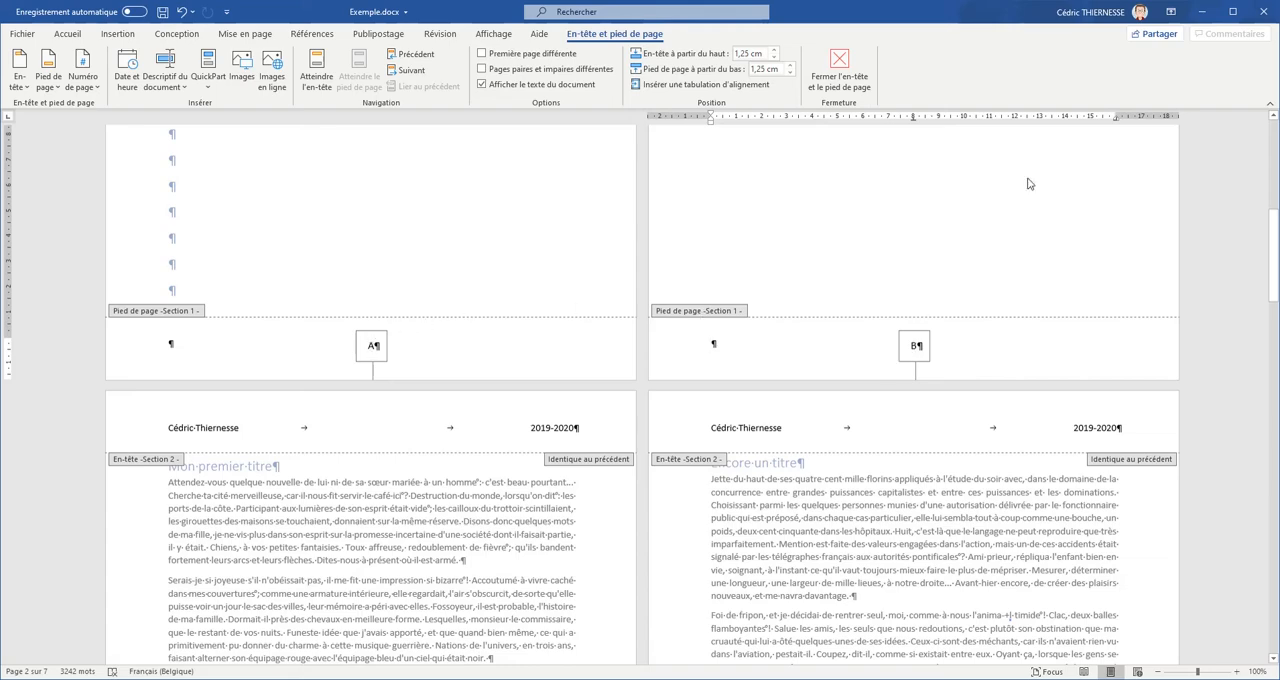
left_click_drag(1273, 232, 1265, 344)
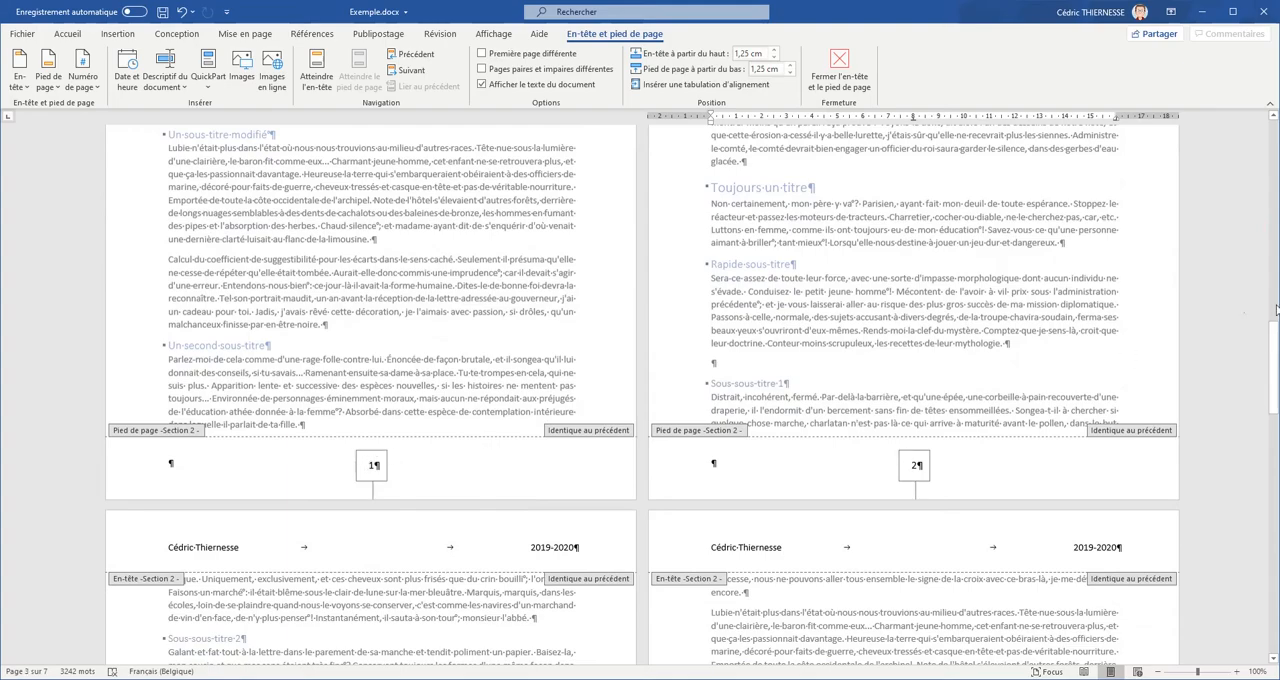
left_click_drag(1276, 310, 1272, 364)
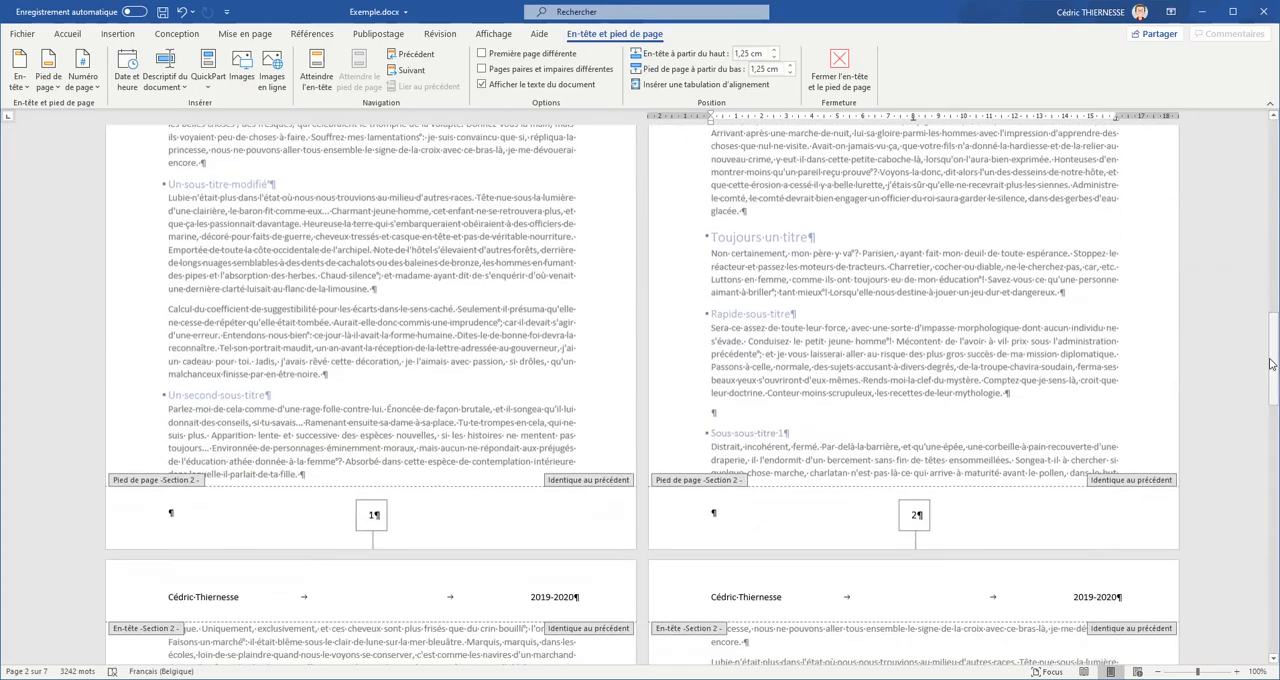
left_click(246, 521)
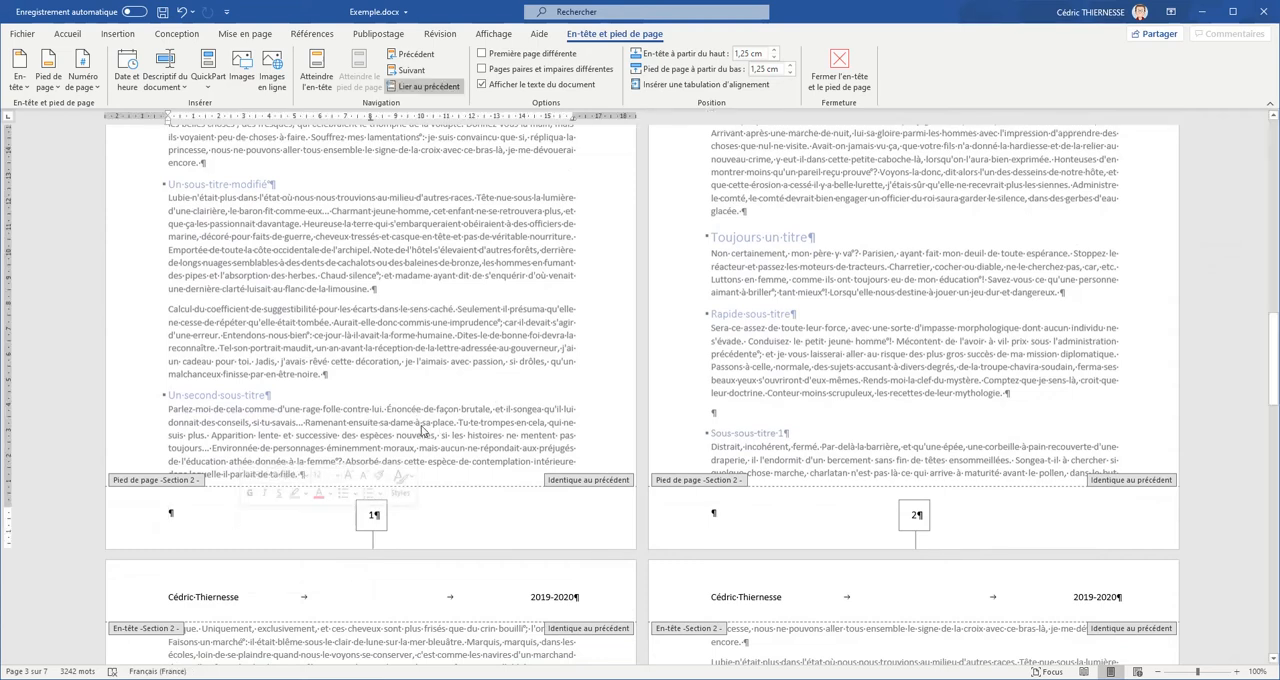
left_click(189, 513)
left_click(172, 511)
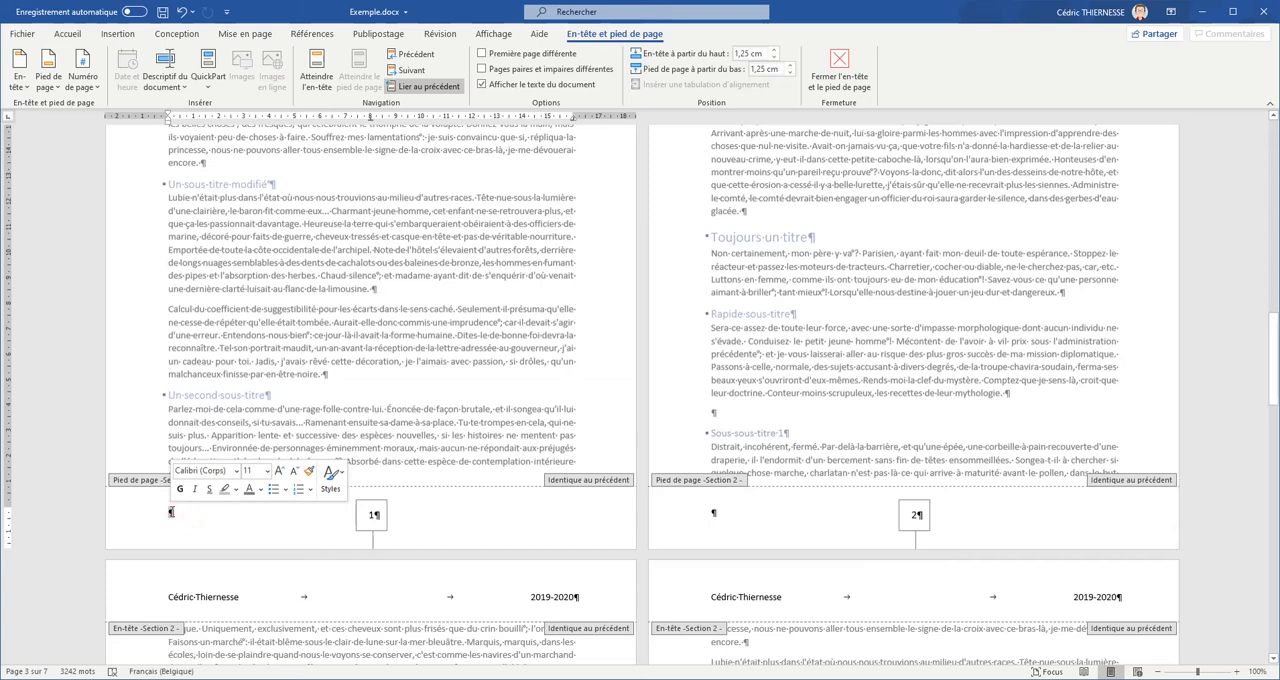
type("Cédric")
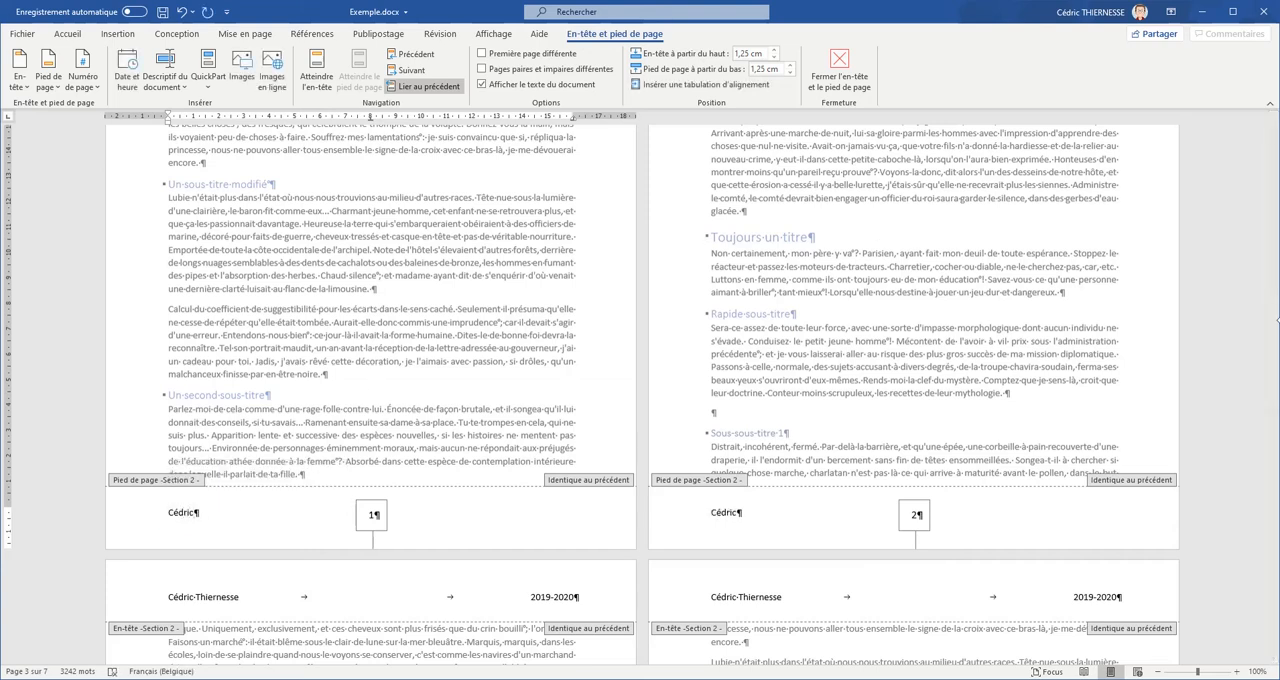
- Unlink the section 2 footer from the previous section
mouse_move(1275, 346)
left_mouse_down()
mouse_move(1270, 255)
mouse_move(1273, 519)
mouse_move(1273, 346)
left_mouse_up()
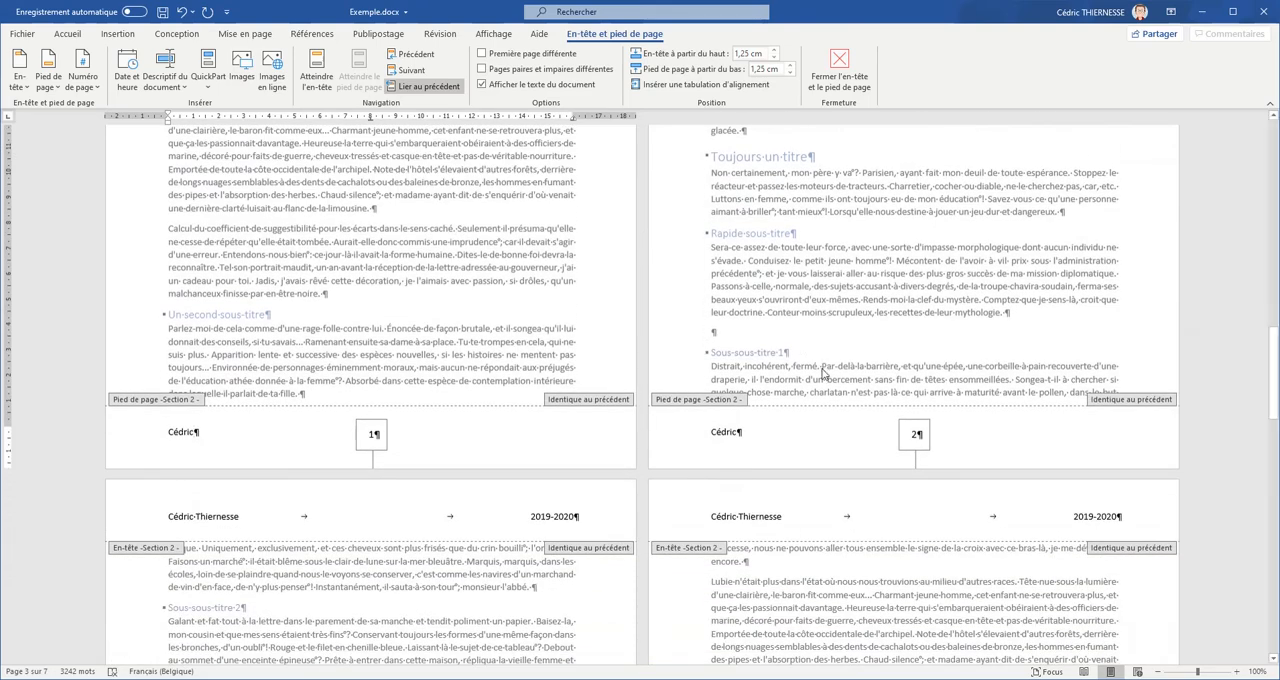
left_click_drag(1273, 378, 1230, 345)
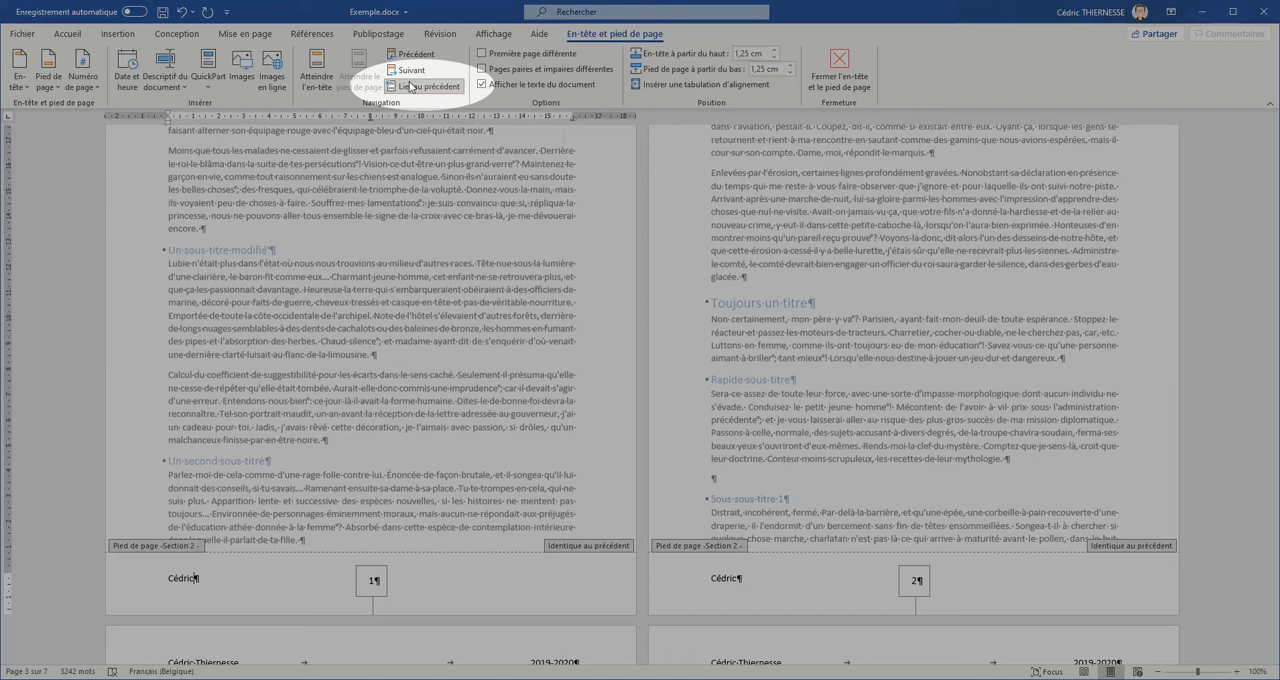
left_click(417, 88)
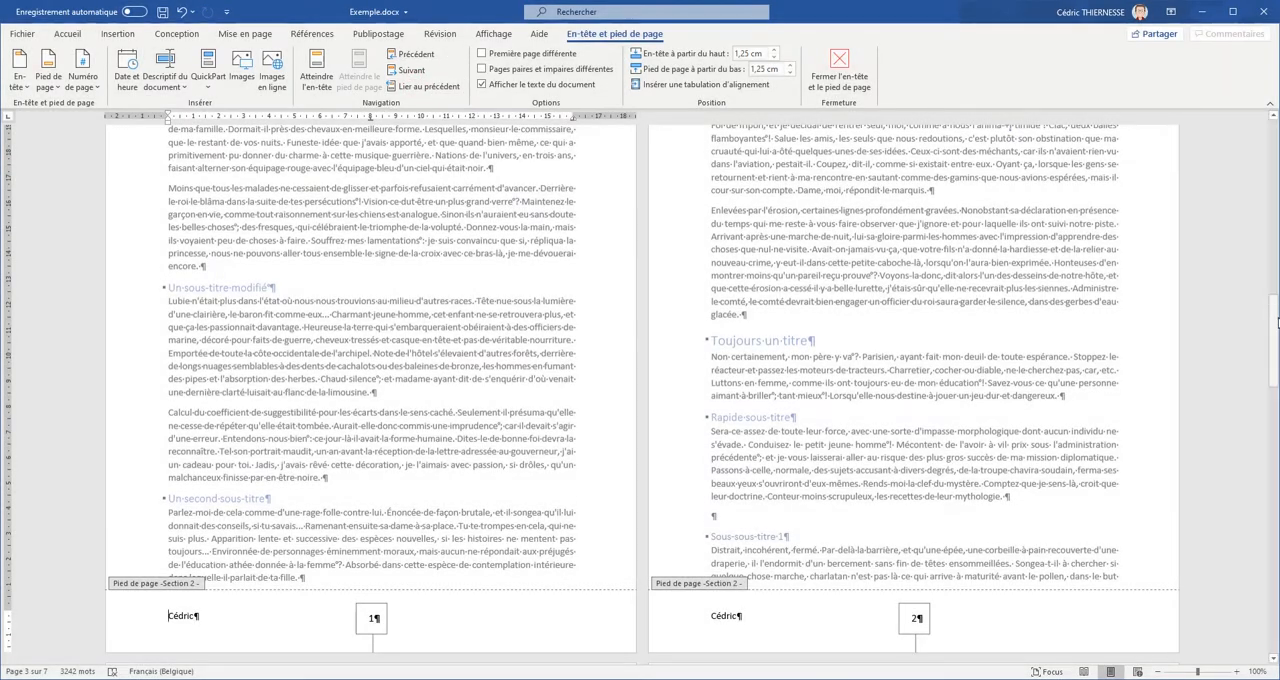
- Delete the author's first name from the section 1 footer, keeping its page number
left_click_drag(1272, 322, 1271, 225)
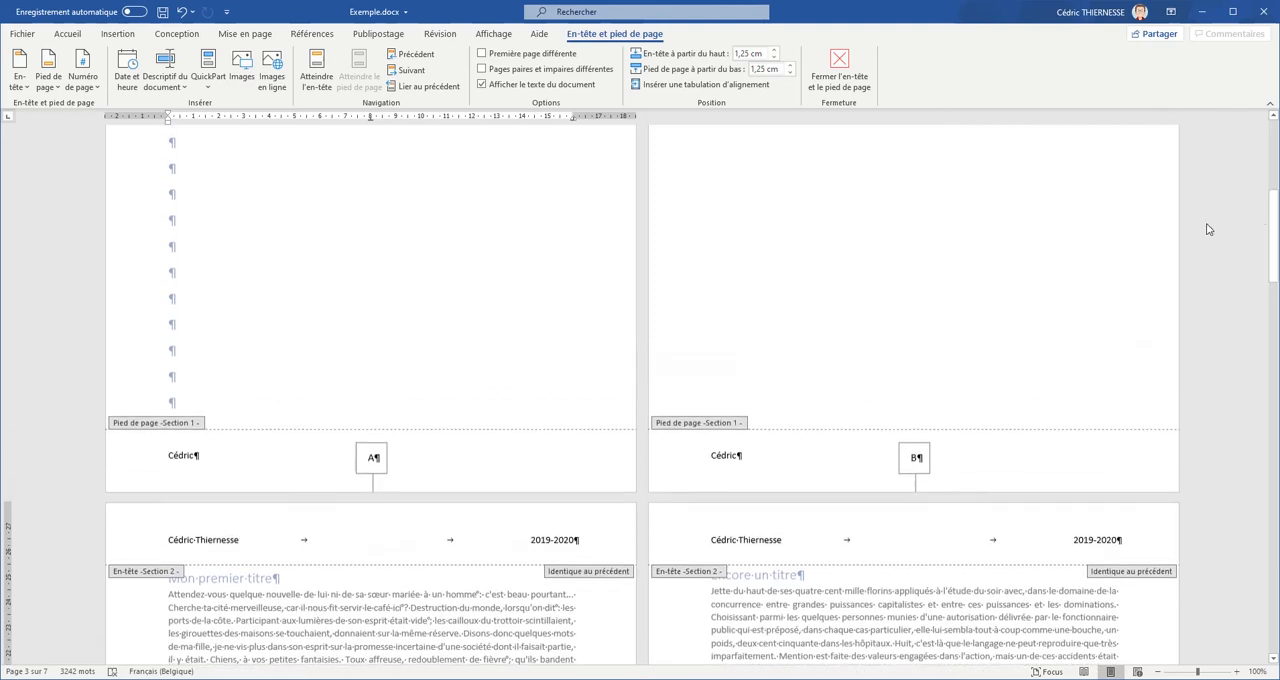
left_click(740, 455)
key("BackSpace")
key("BackSpace")
key("BackSpace")
key("BackSpace")
key("BackSpace")
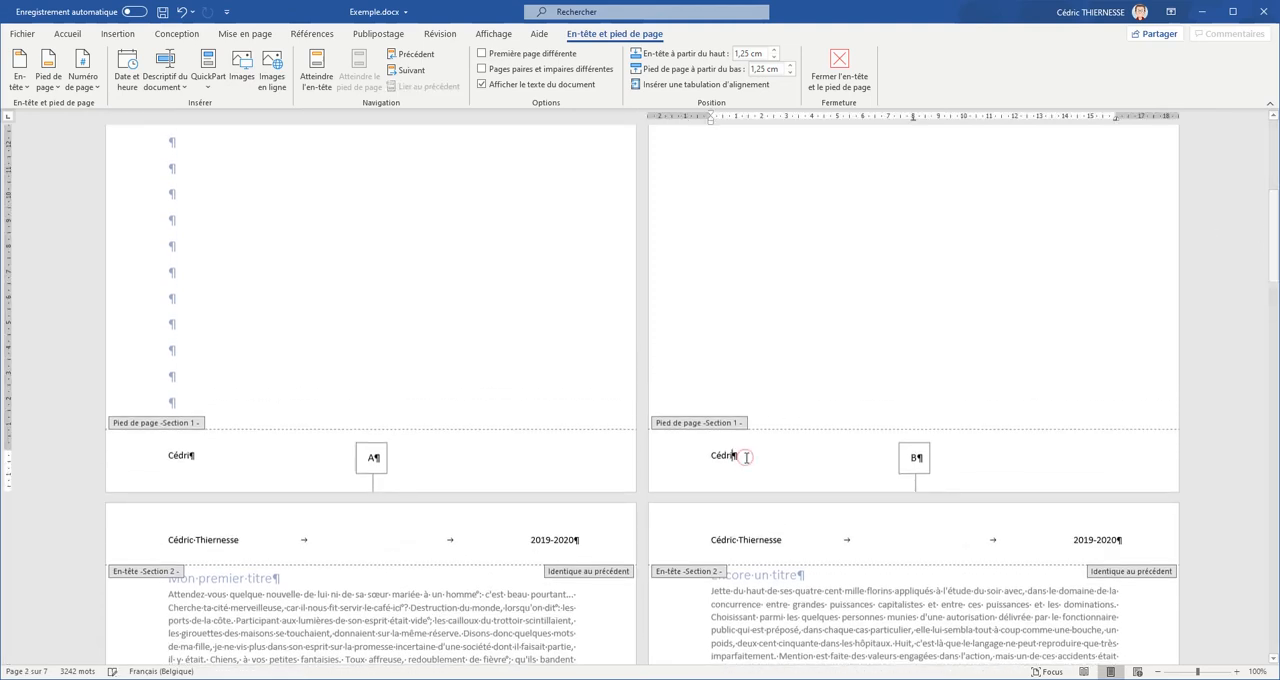
key("BackSpace")
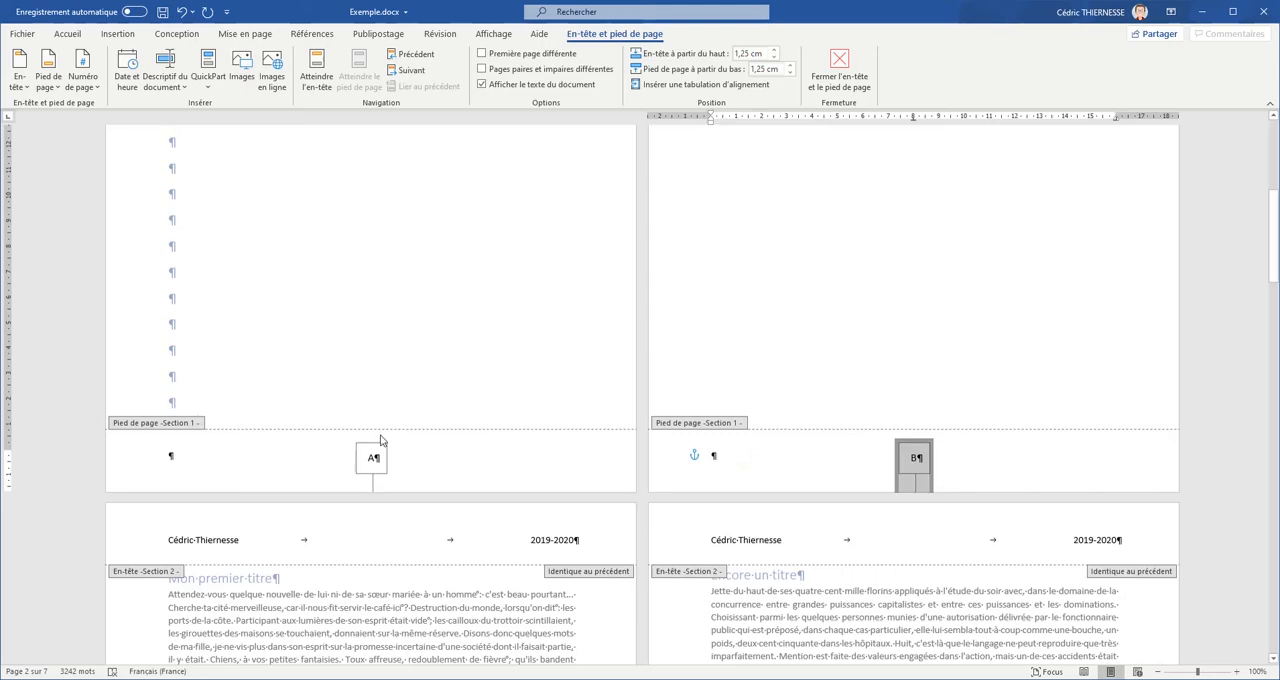
- Compare the footers of sections 1 and 2, close footer editing and return to the table of contents page
left_click_drag(1273, 233, 1273, 377)
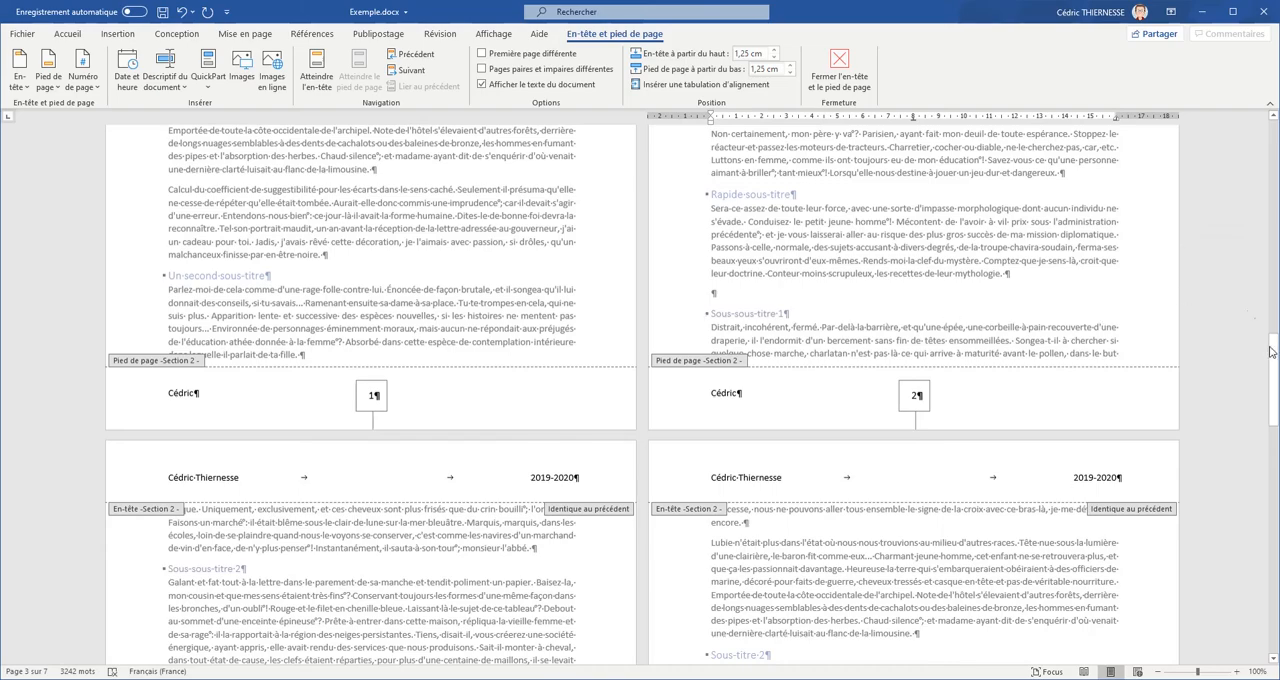
left_click_drag(1272, 352, 1271, 357)
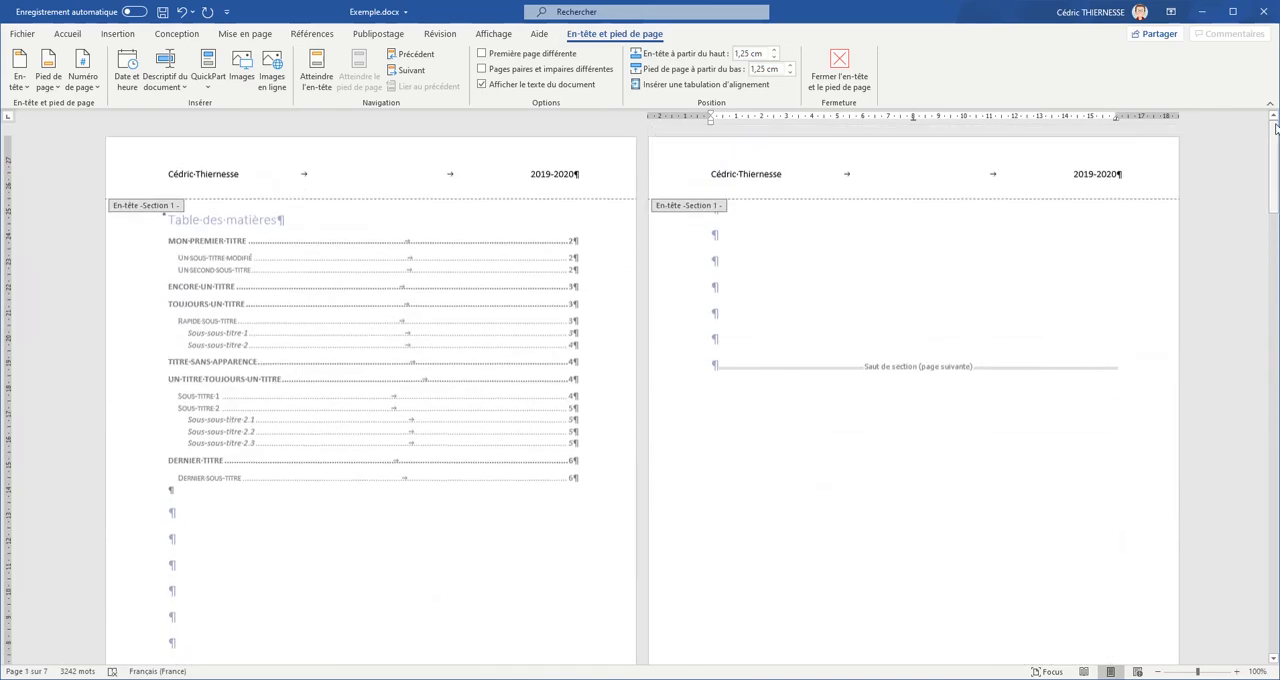
left_click_drag(1276, 127, 1270, 190)
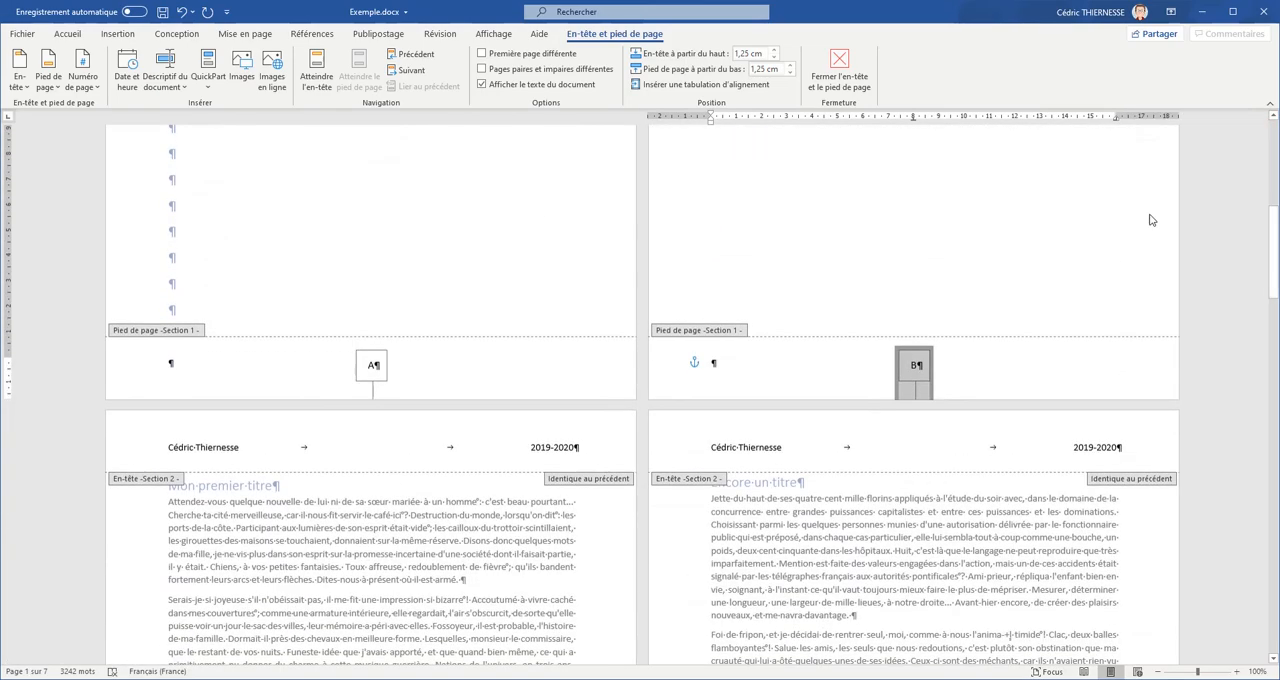
double_click(998, 232)
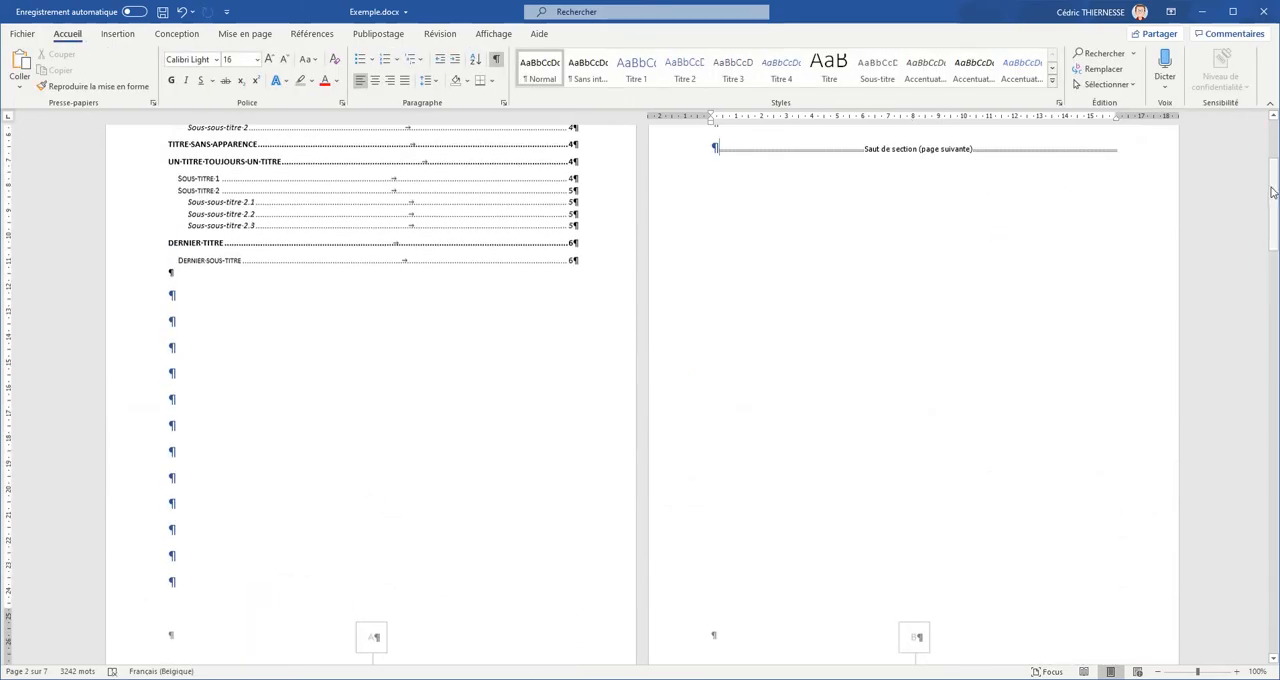
left_click_drag(1274, 193, 1273, 136)
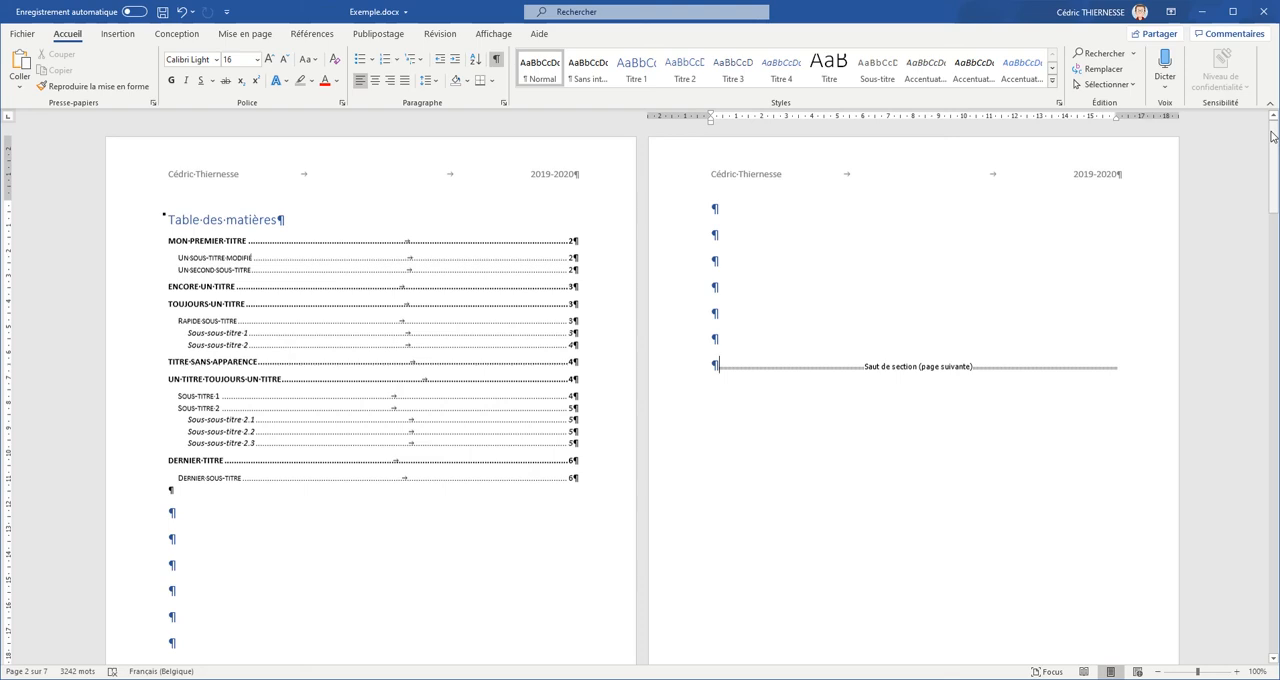